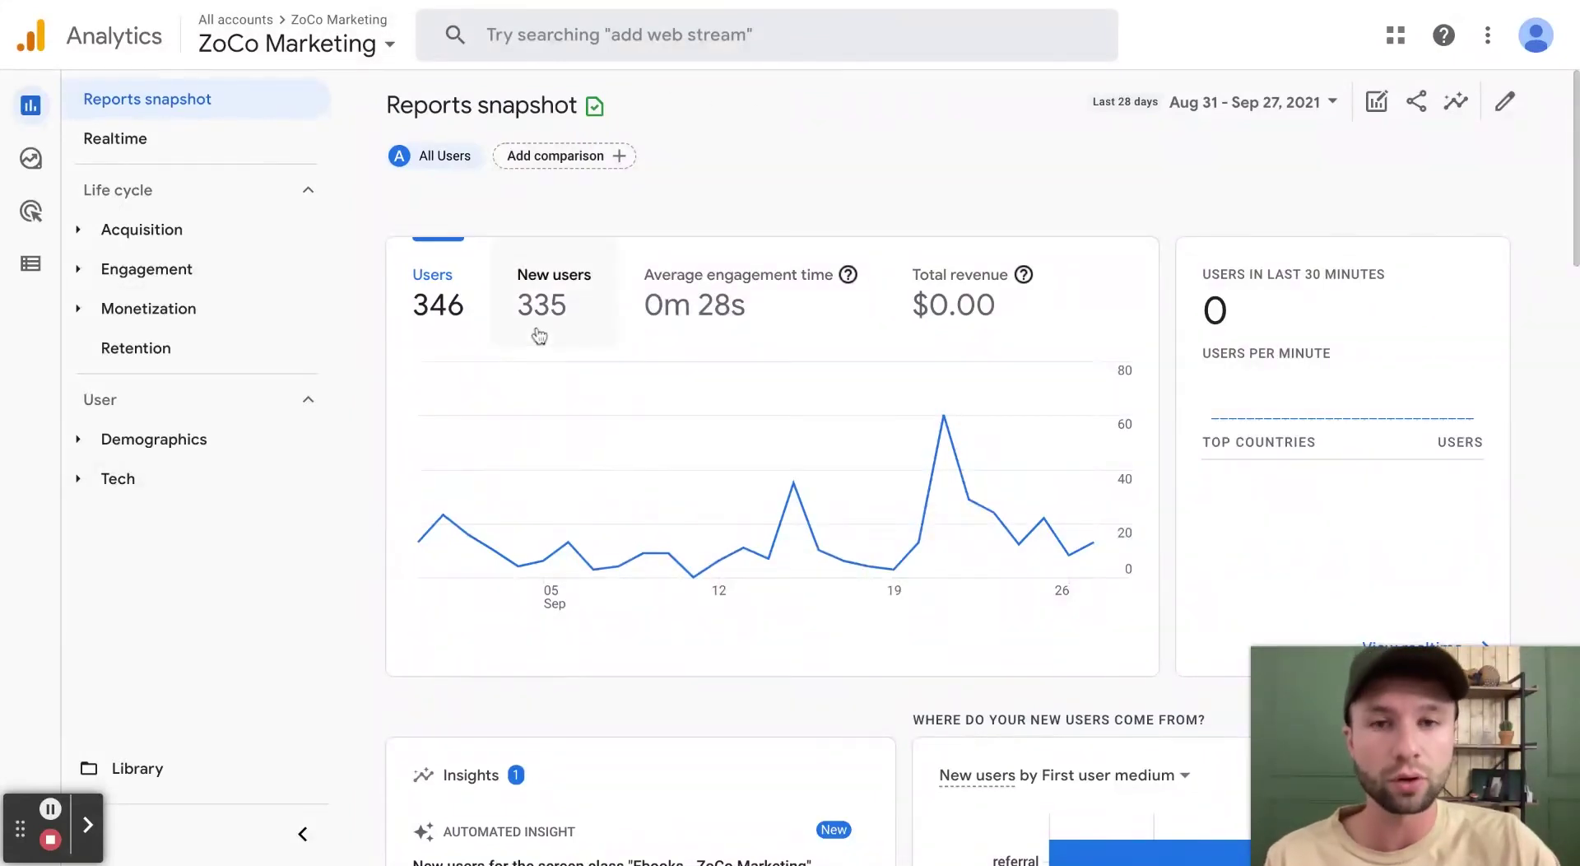
Select the ZoCo Marketing Google Analytics 4 property from the list of accounts and properties
left_click(398, 46)
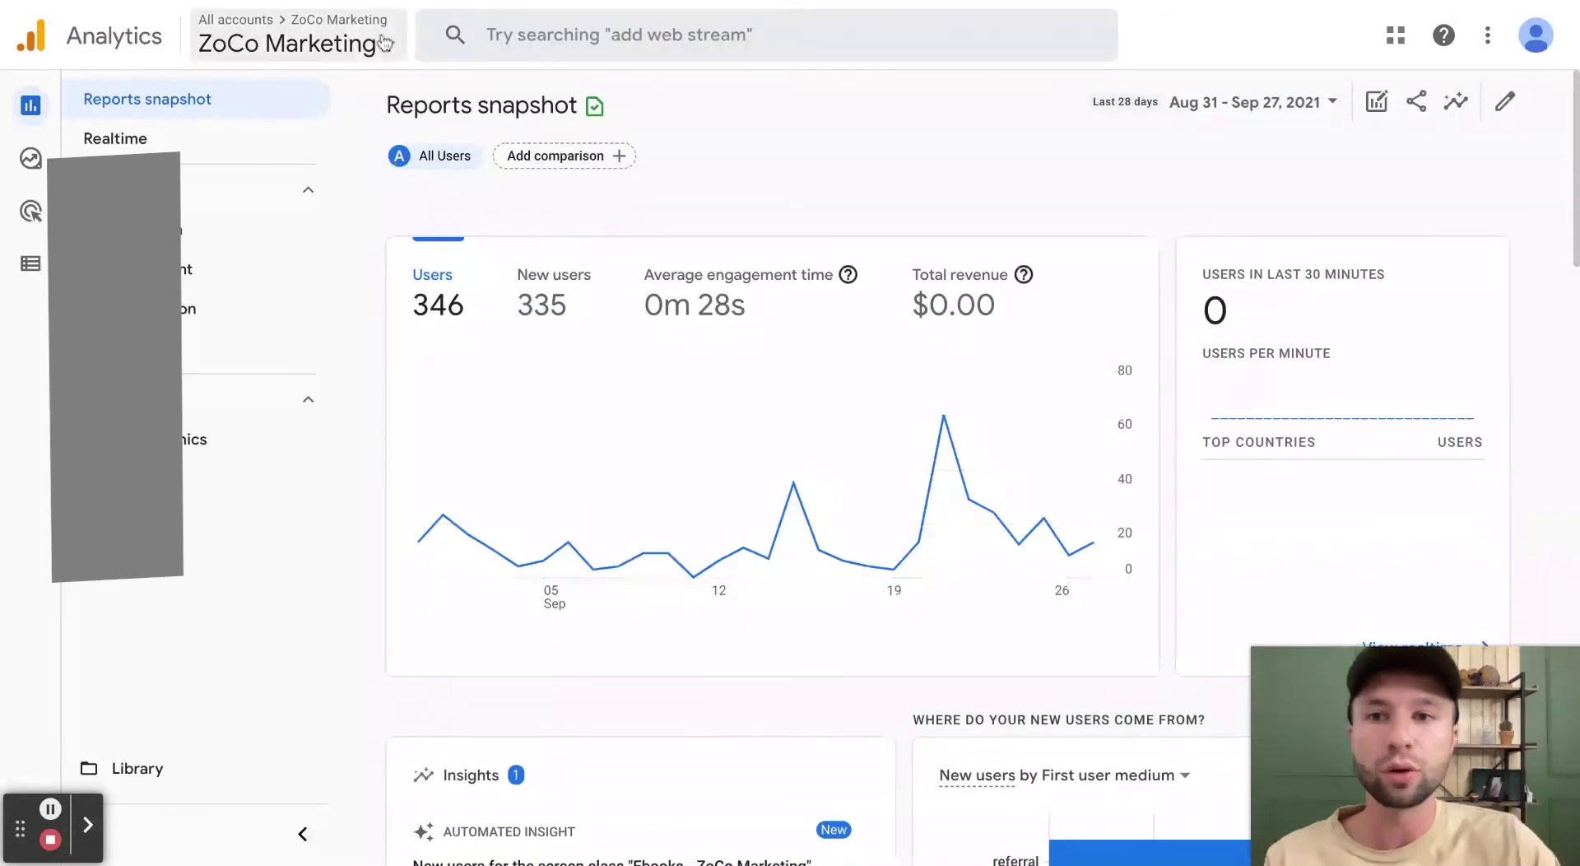
left_click(1018, 117)
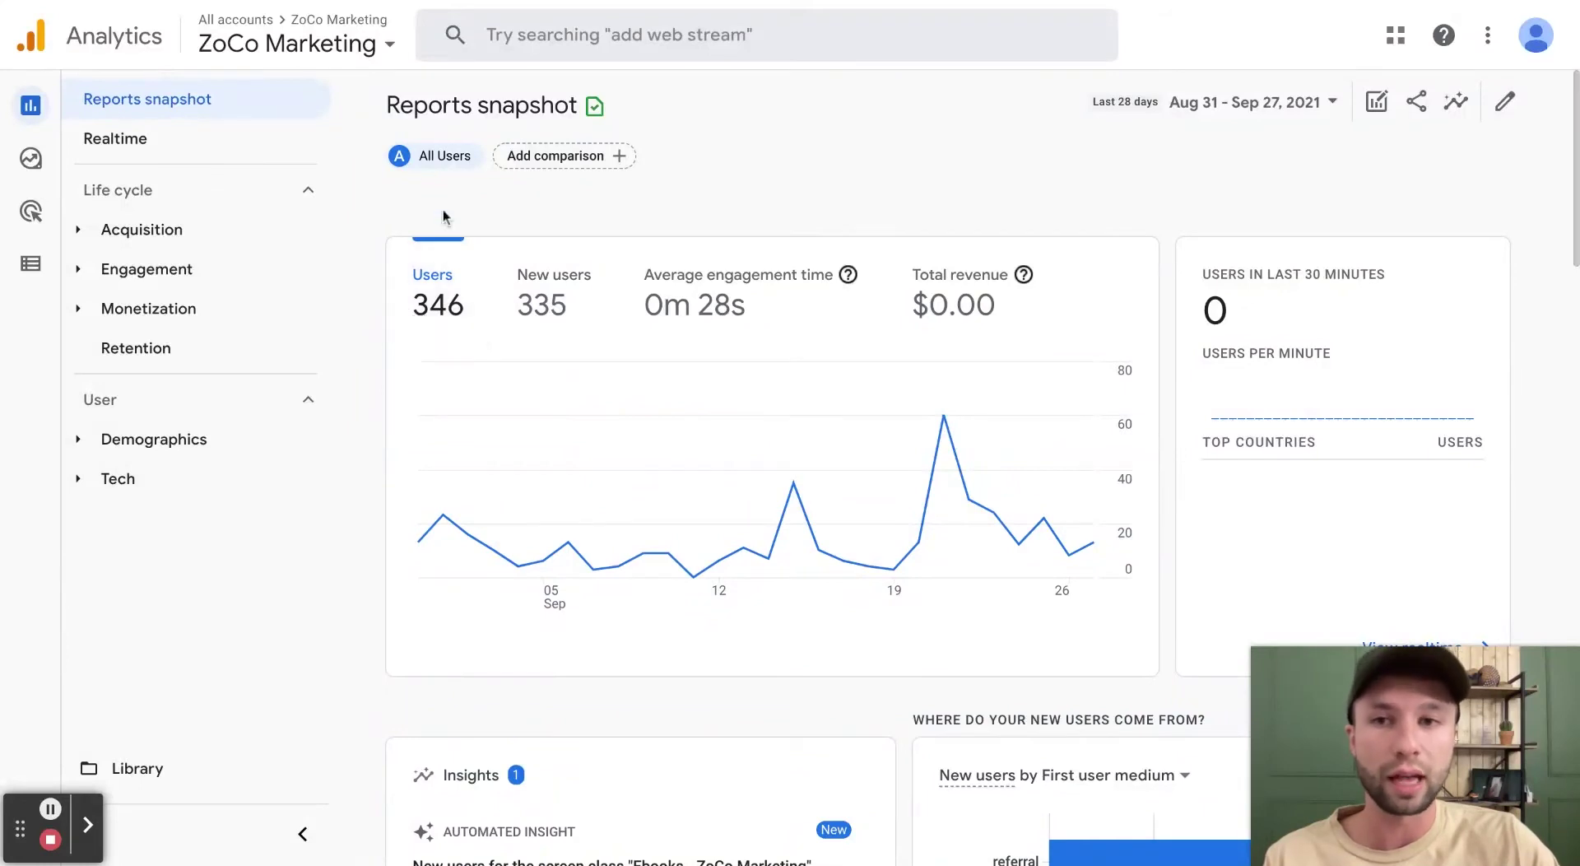
left_click(391, 46)
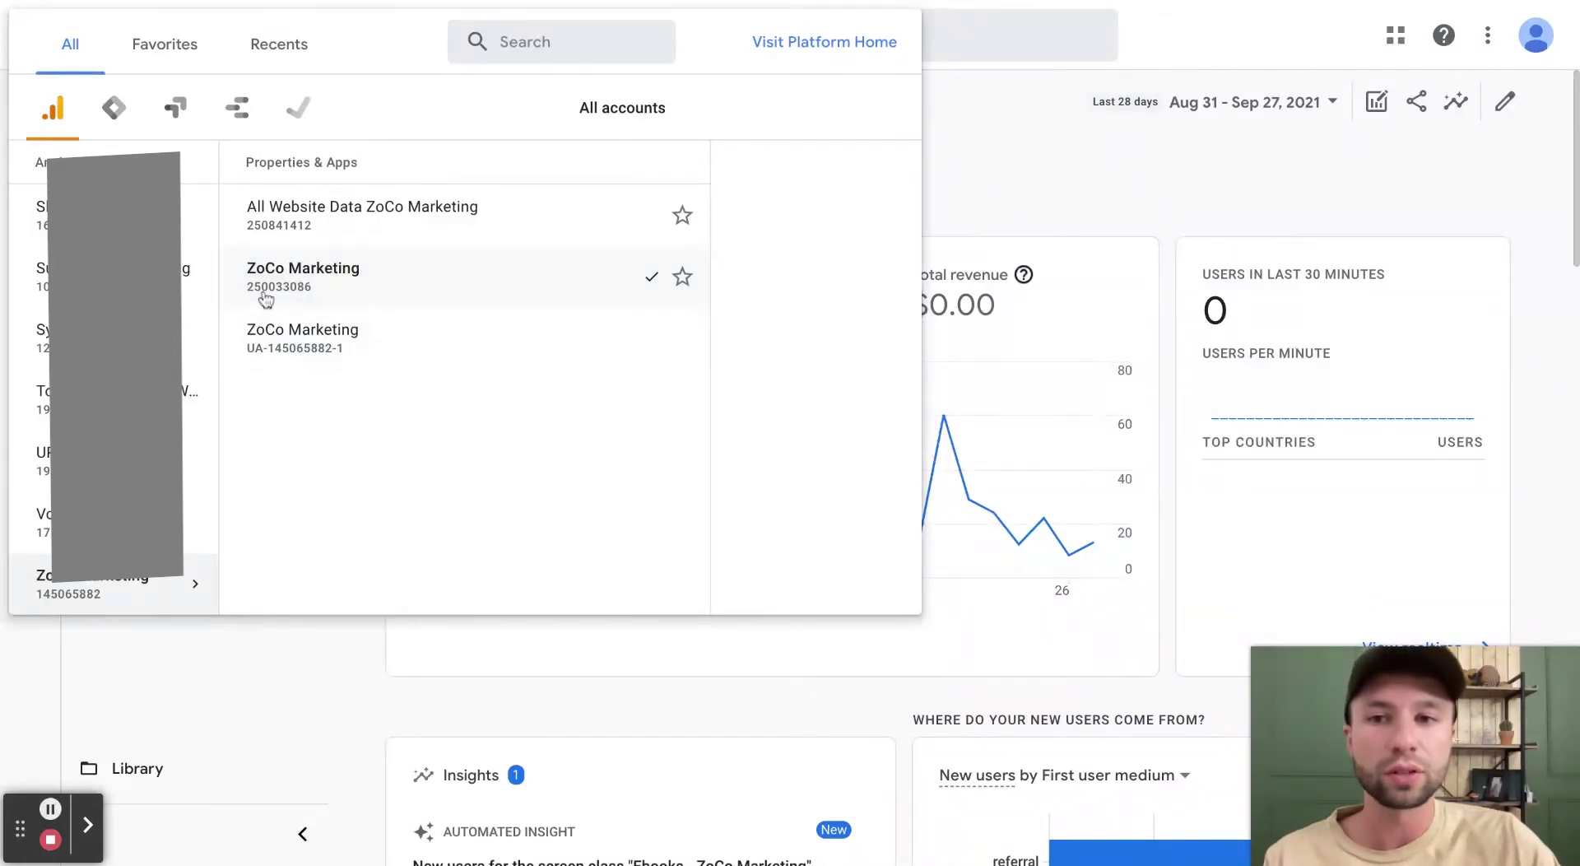
left_click(387, 268)
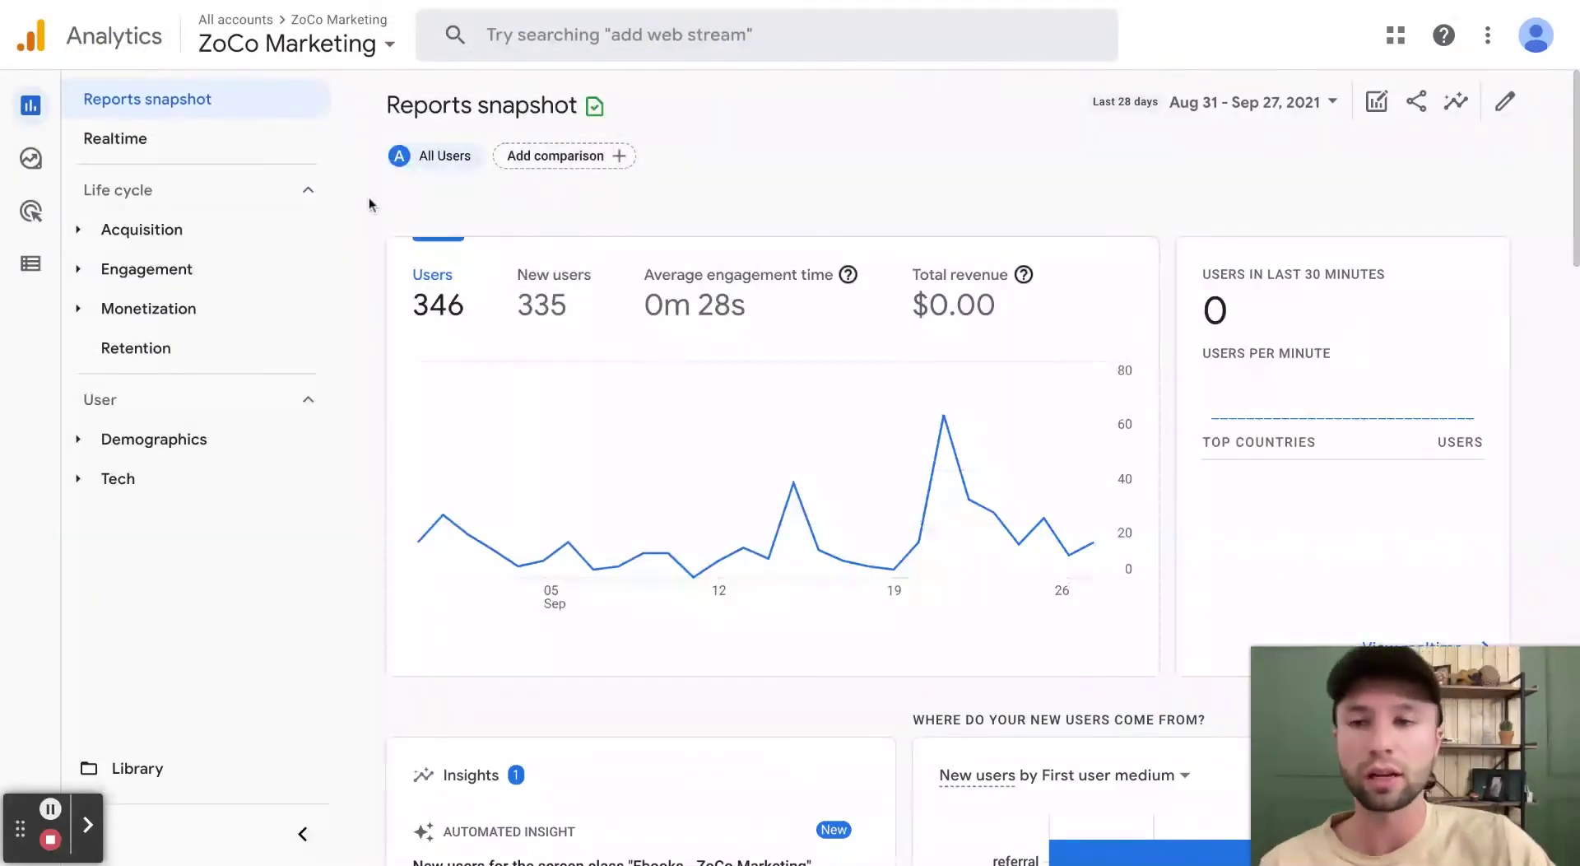
Go to the Admin settings and review the users' permissions in Account Access Management
mouse_move(14, 270)
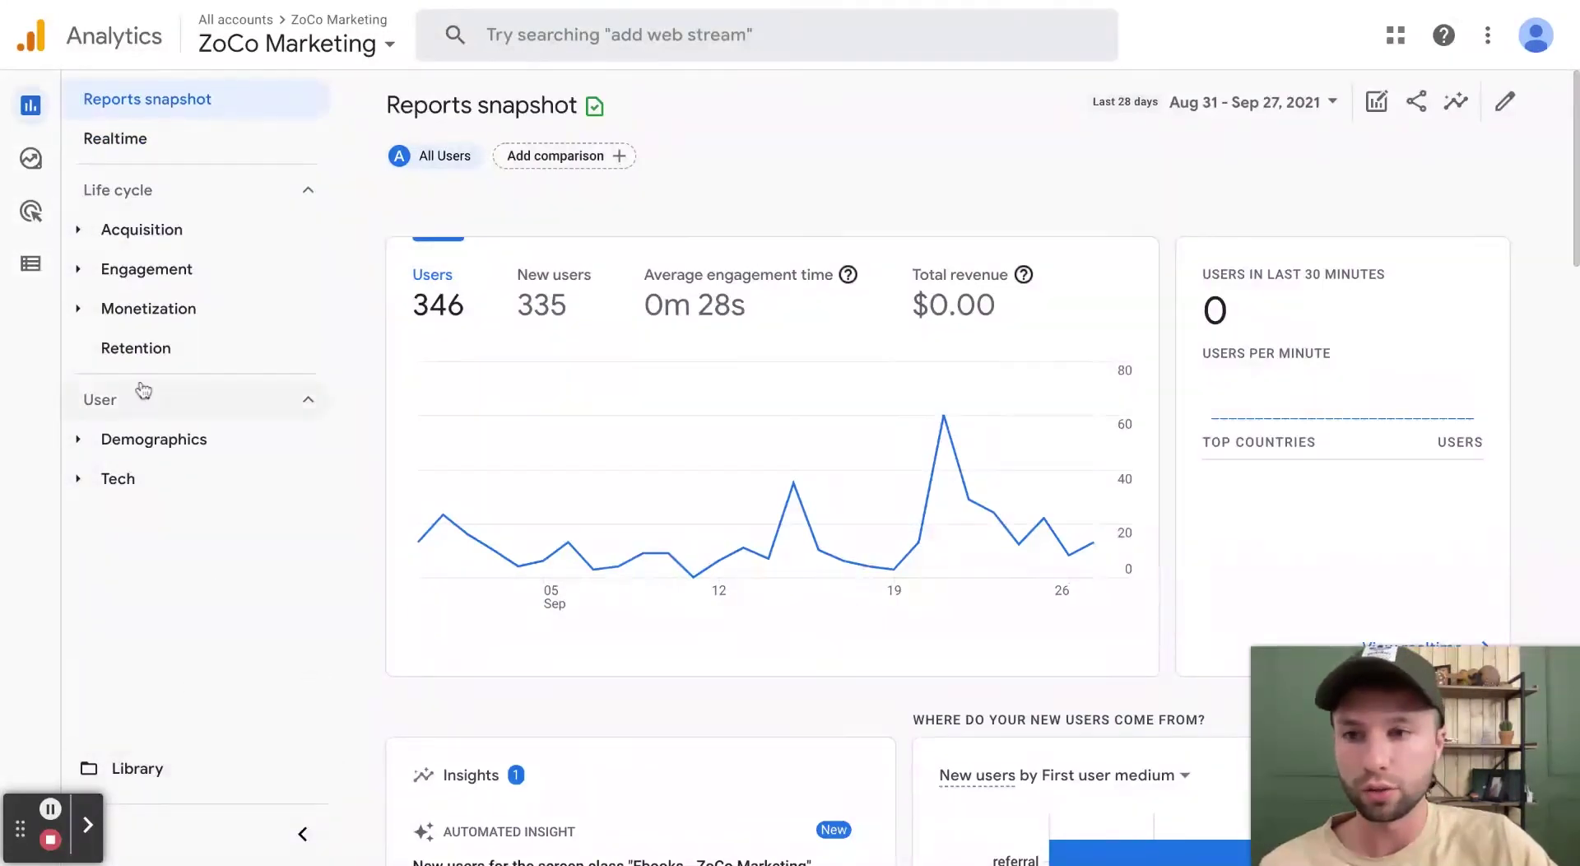
left_click_drag(79, 827, 41, 860)
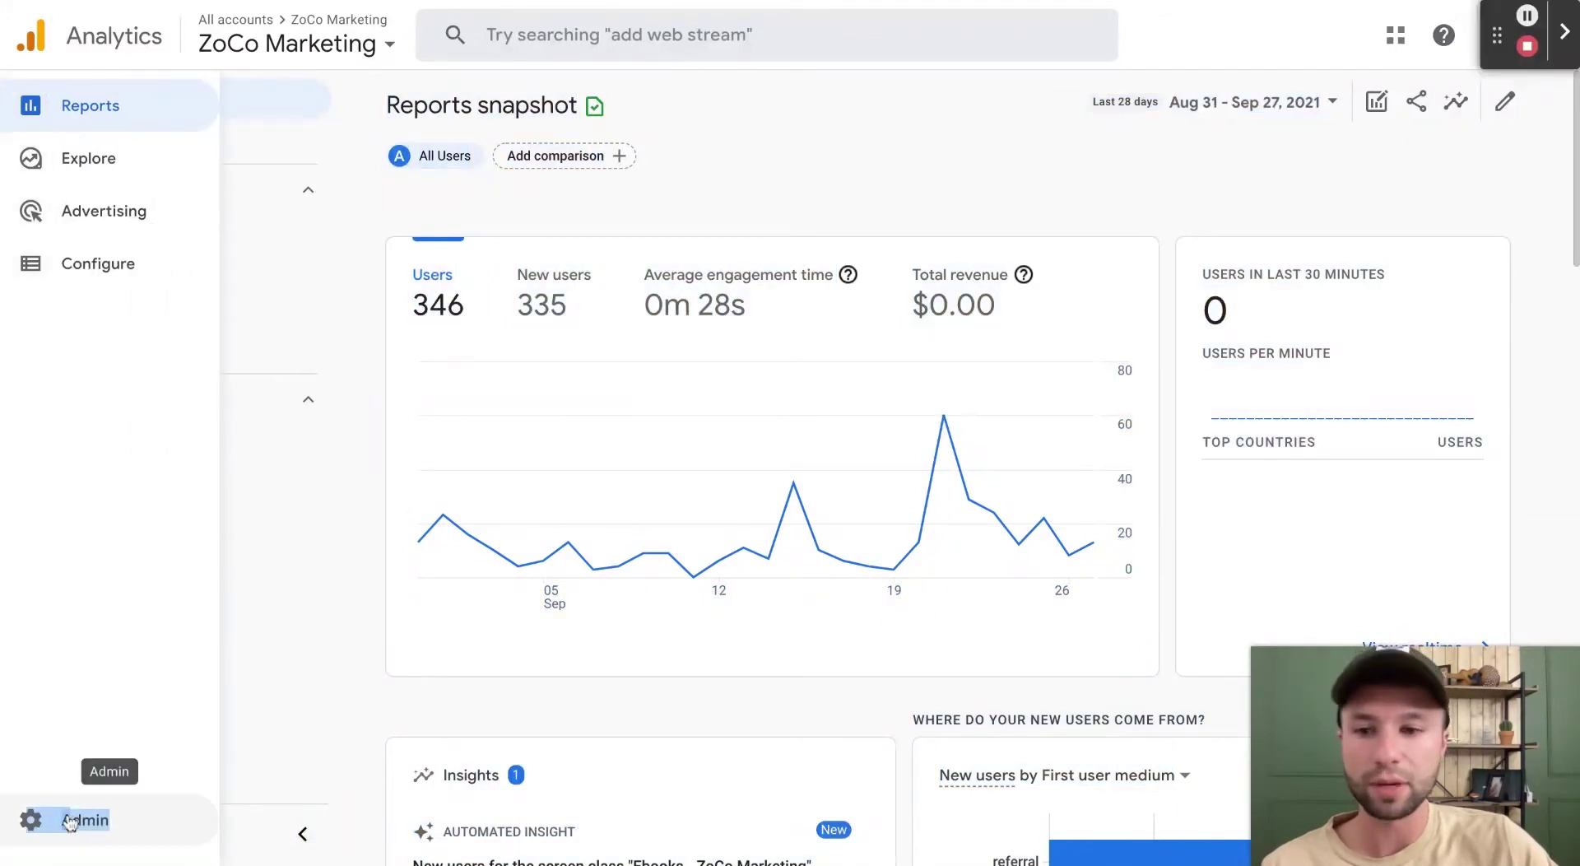
left_click(58, 822)
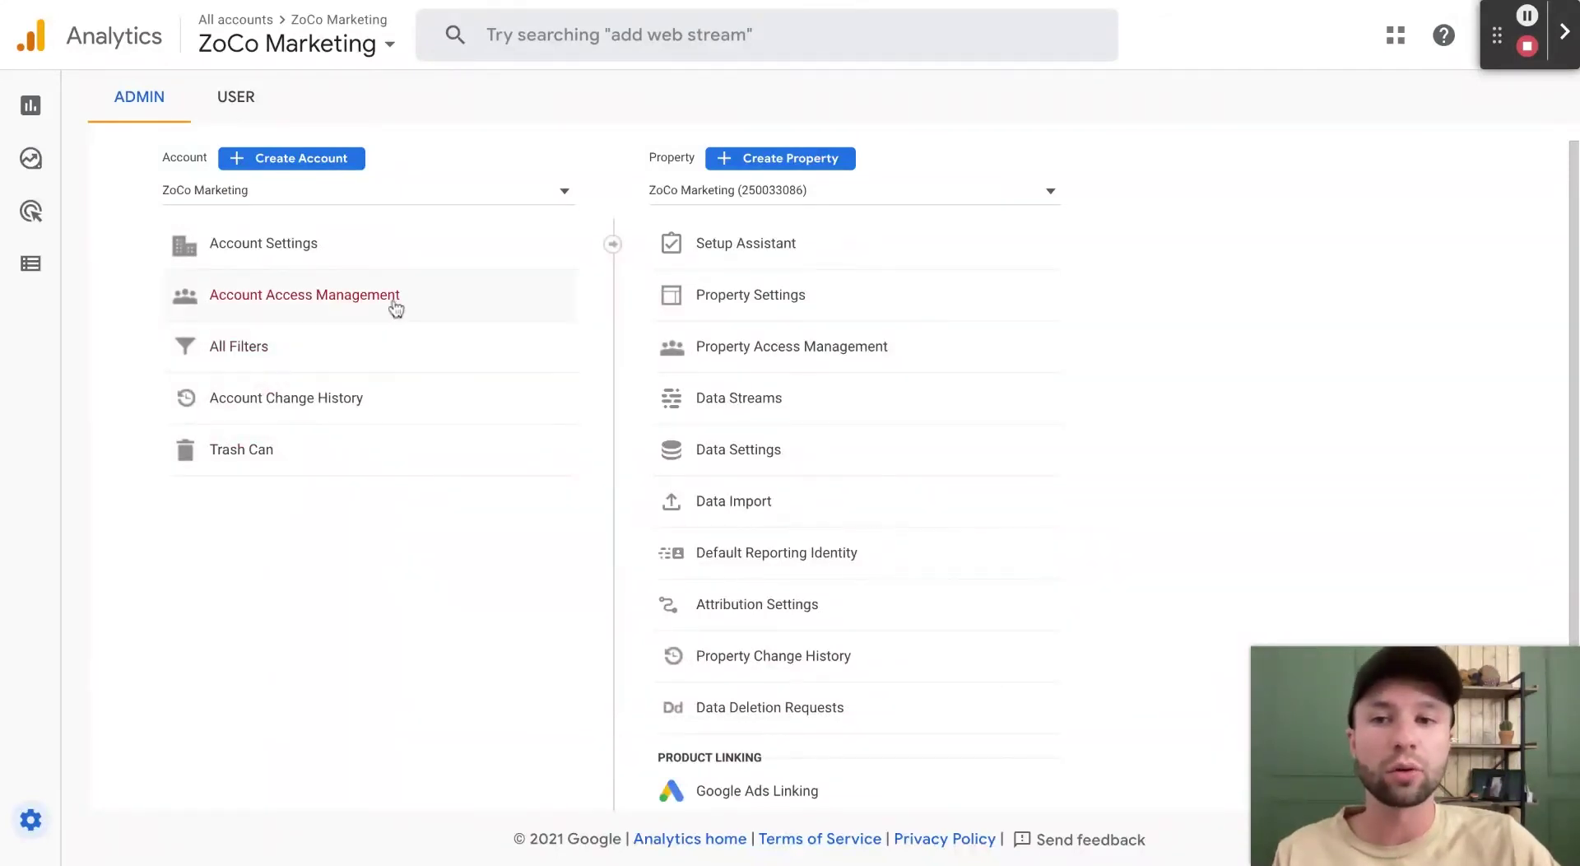
left_click(247, 305)
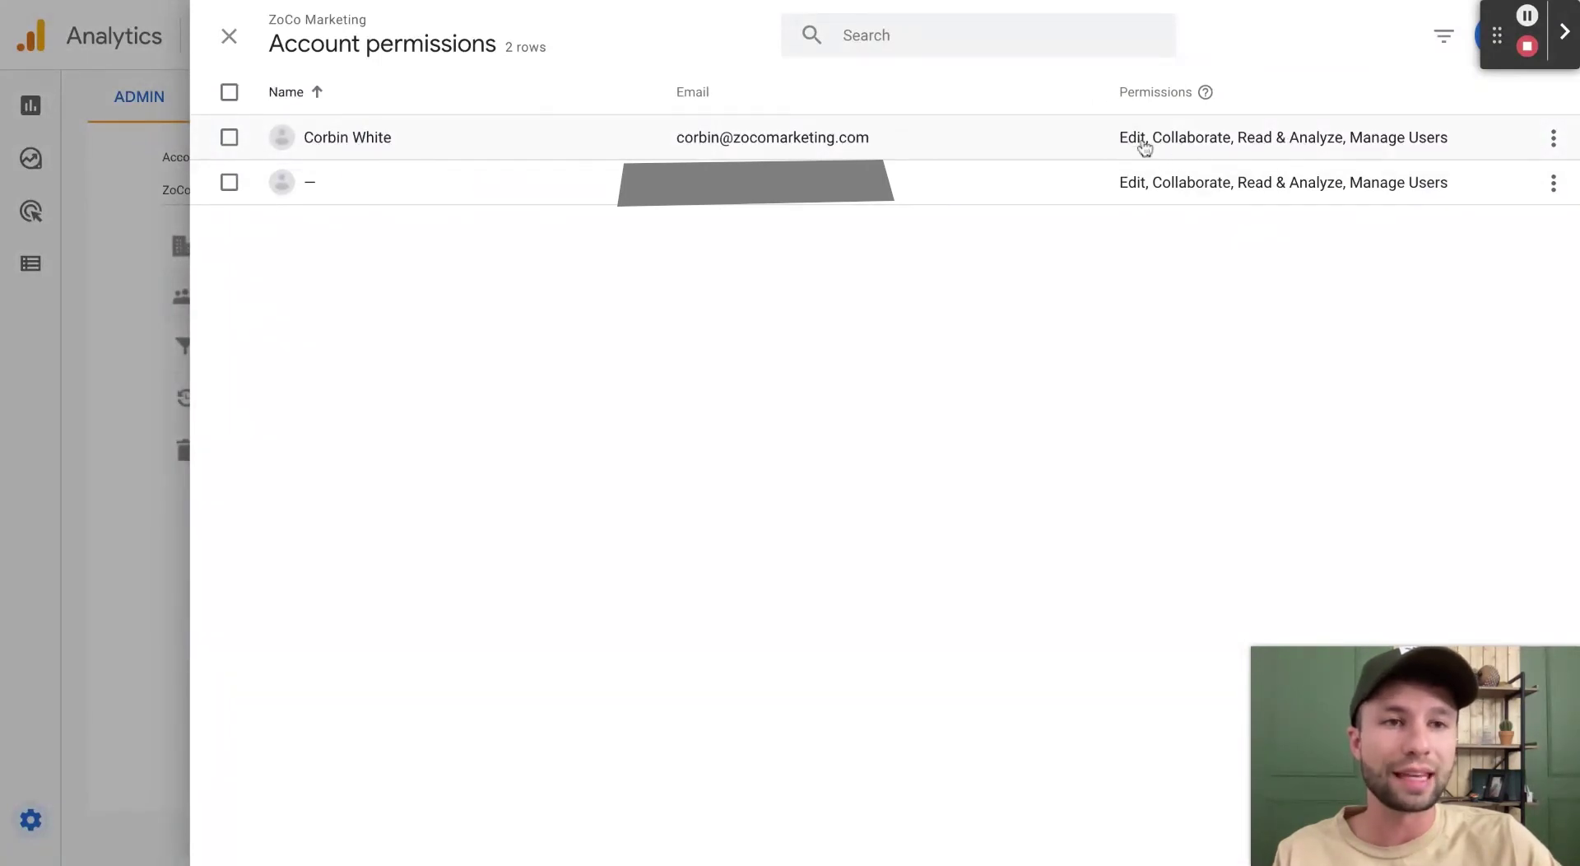
left_click(229, 39)
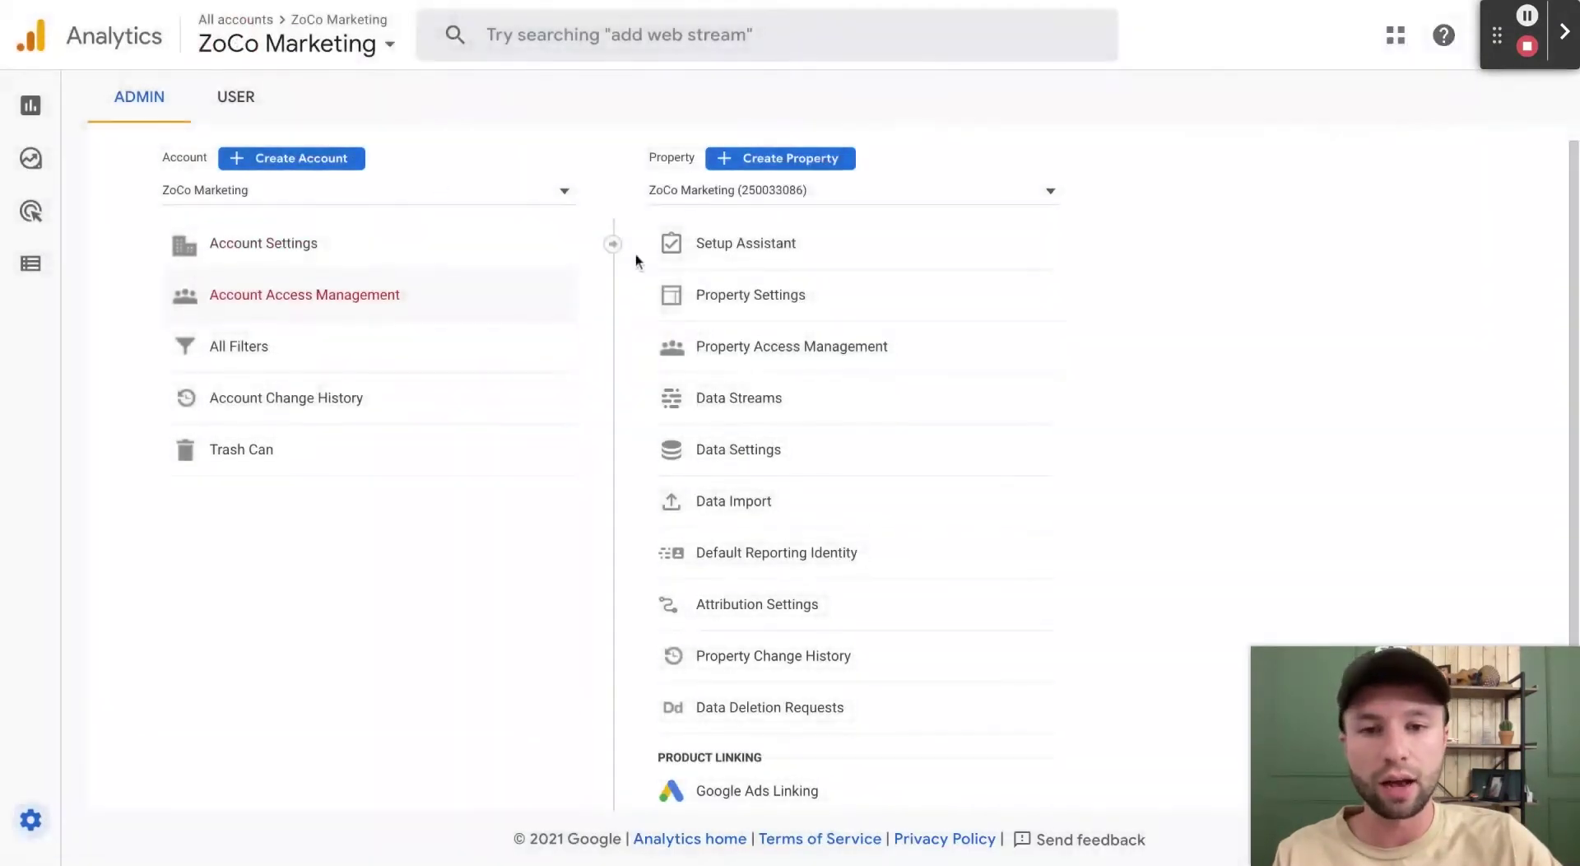
Open the property's Google Ads Linking settings and start creating a new link
scroll(804, 328, "down", 3)
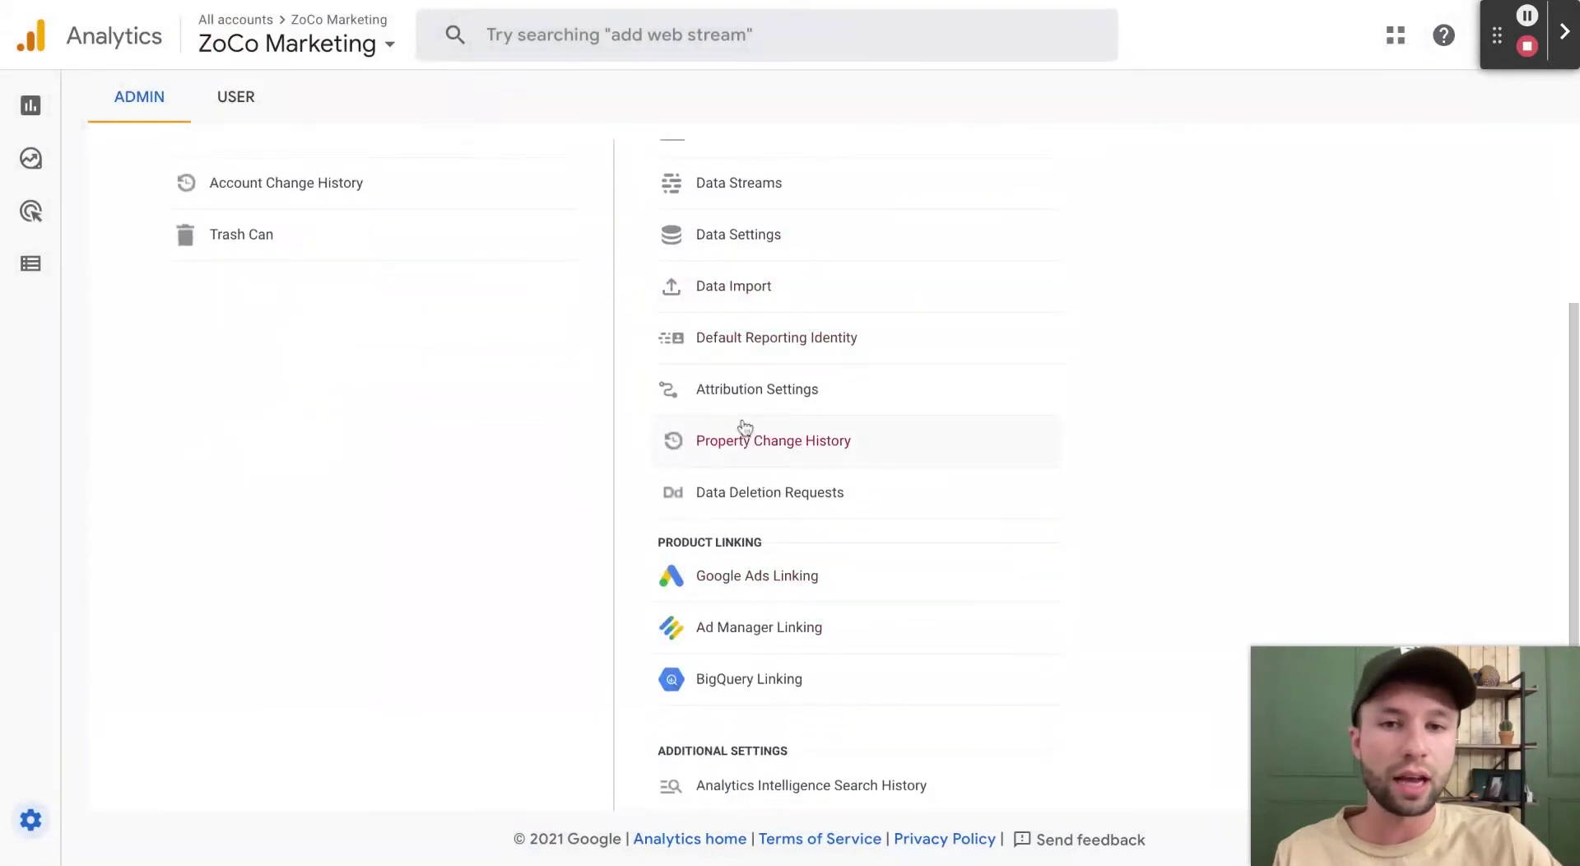
scroll(740, 427, "up", 3)
scroll(741, 395, "down", 3)
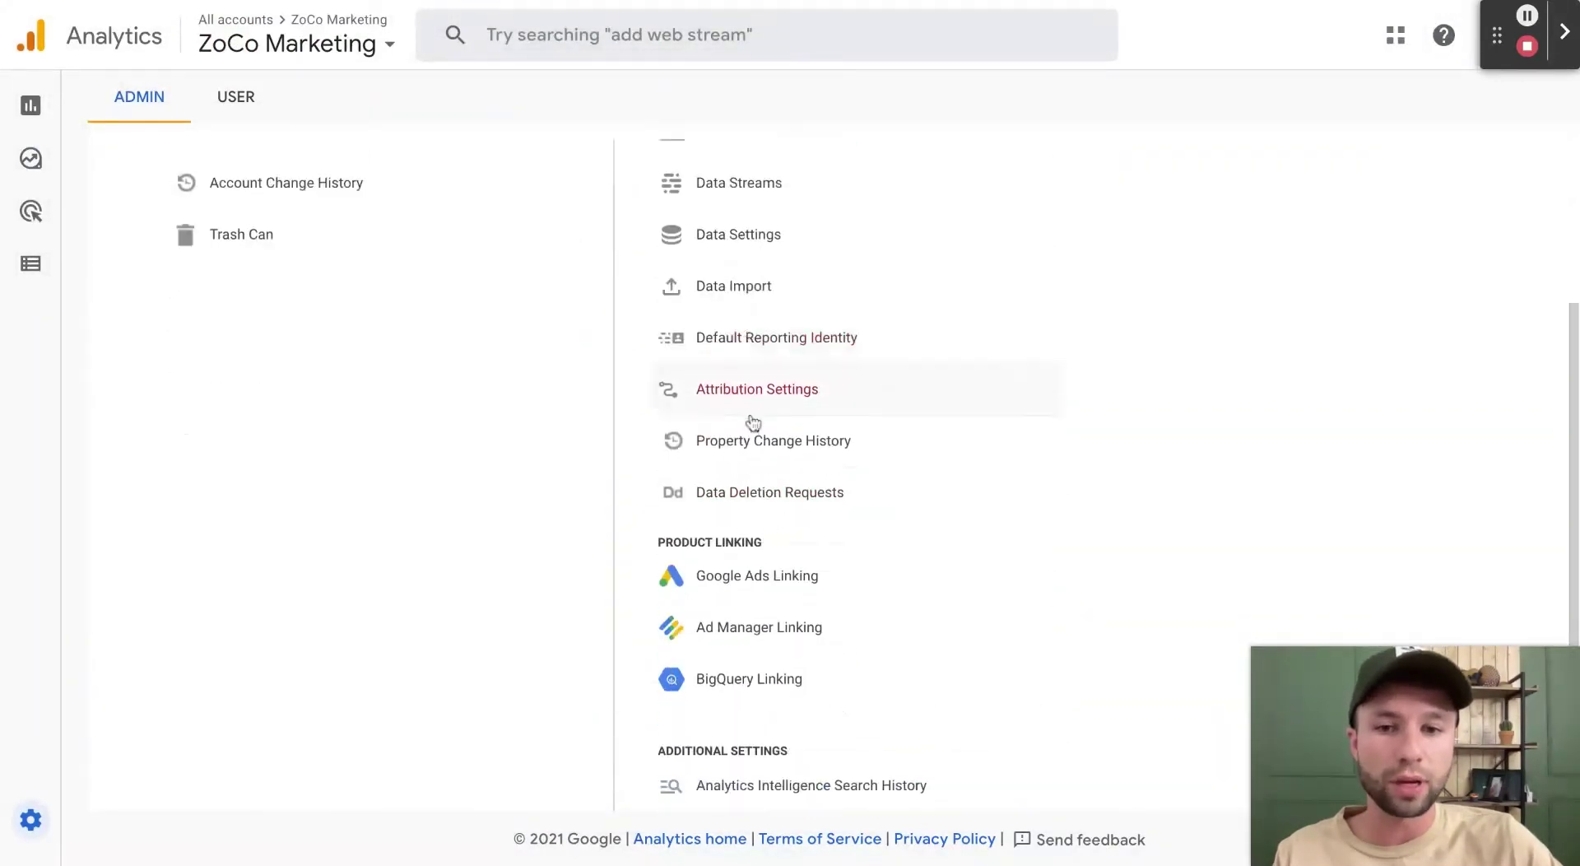
left_click(729, 580)
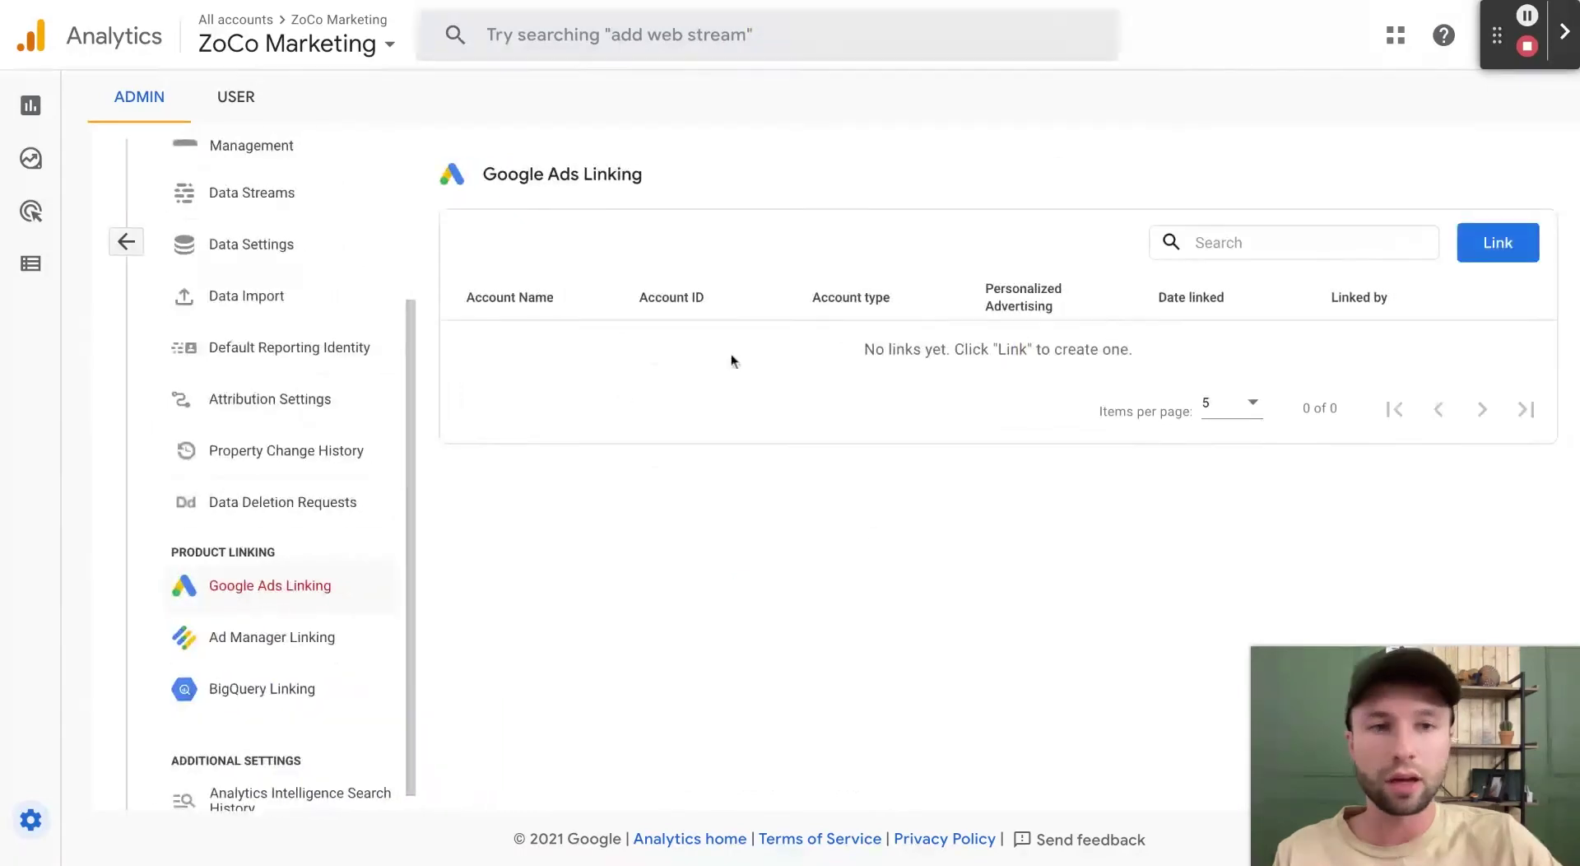
left_click(1511, 246)
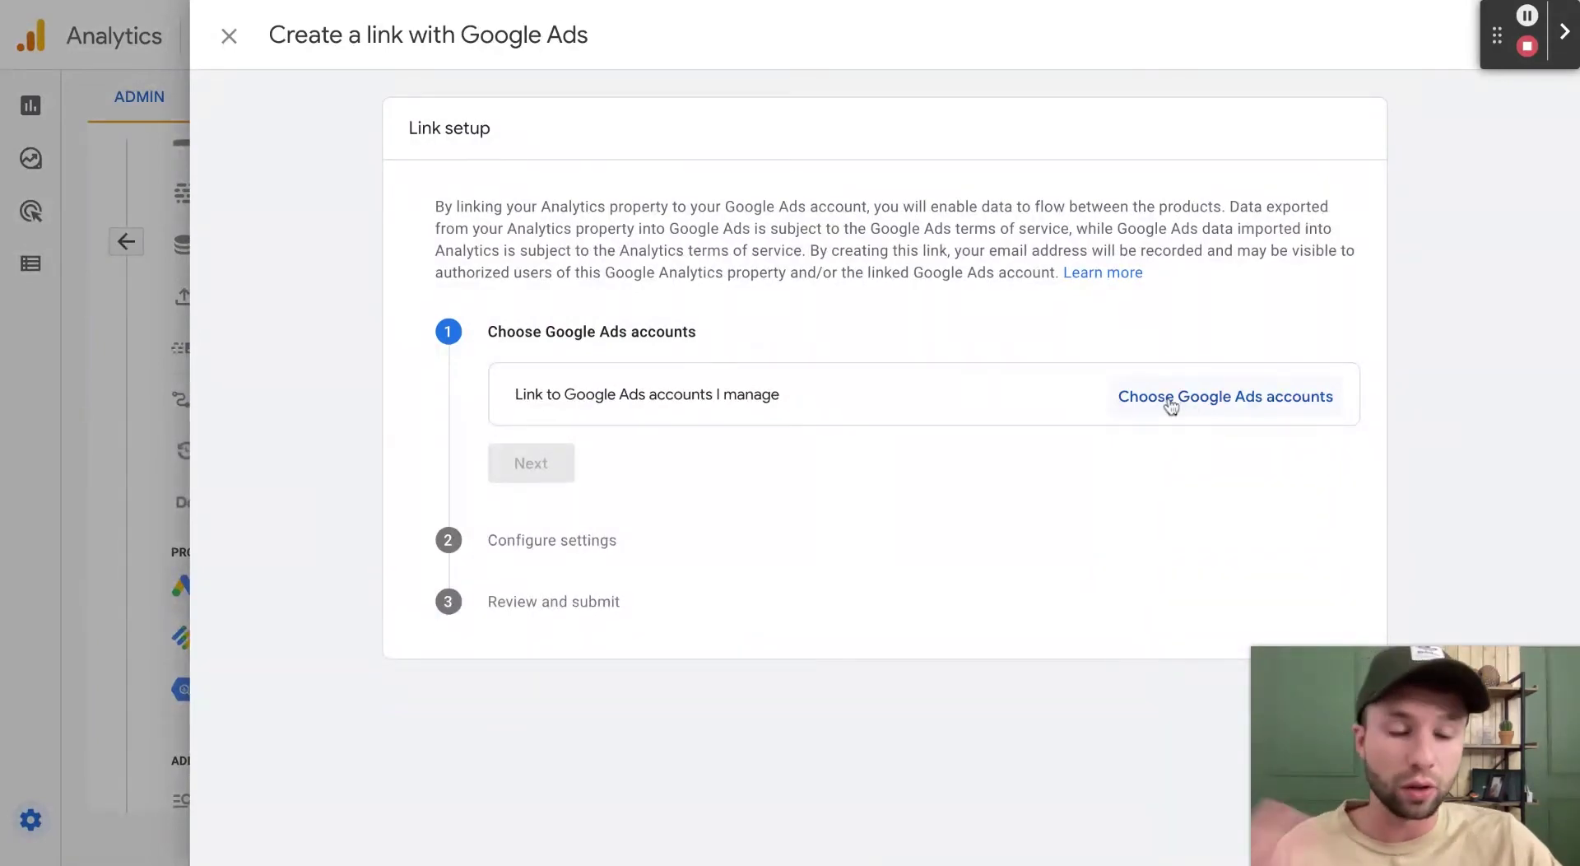
Choose the ZoCo Marketing Google Ads account for the link and continue to the configuration settings
left_click(1169, 395)
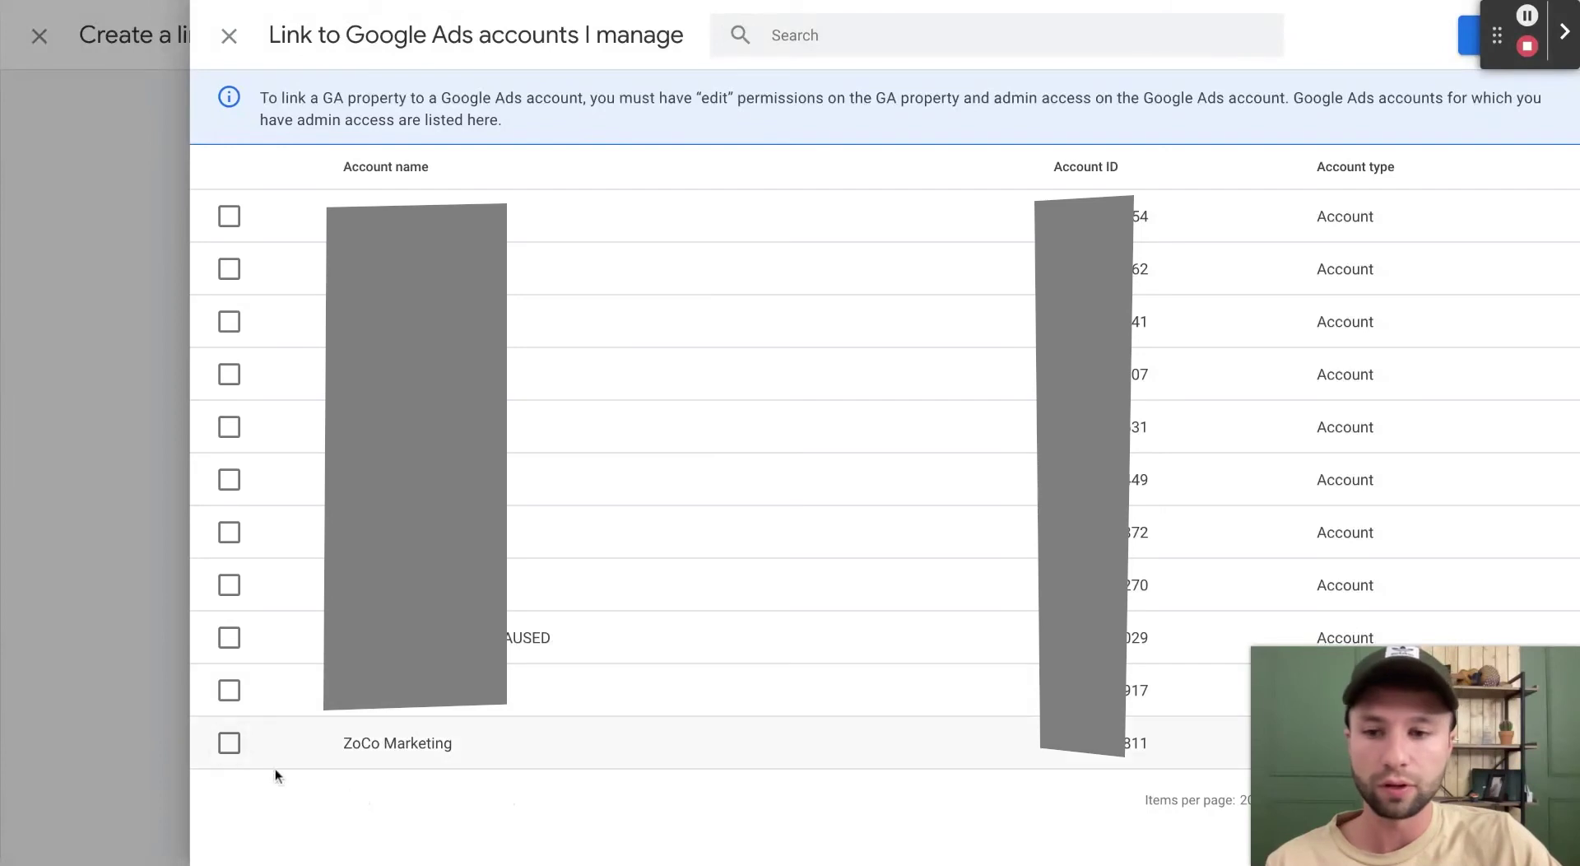
left_click(228, 742)
scroll(777, 511, "down", 1)
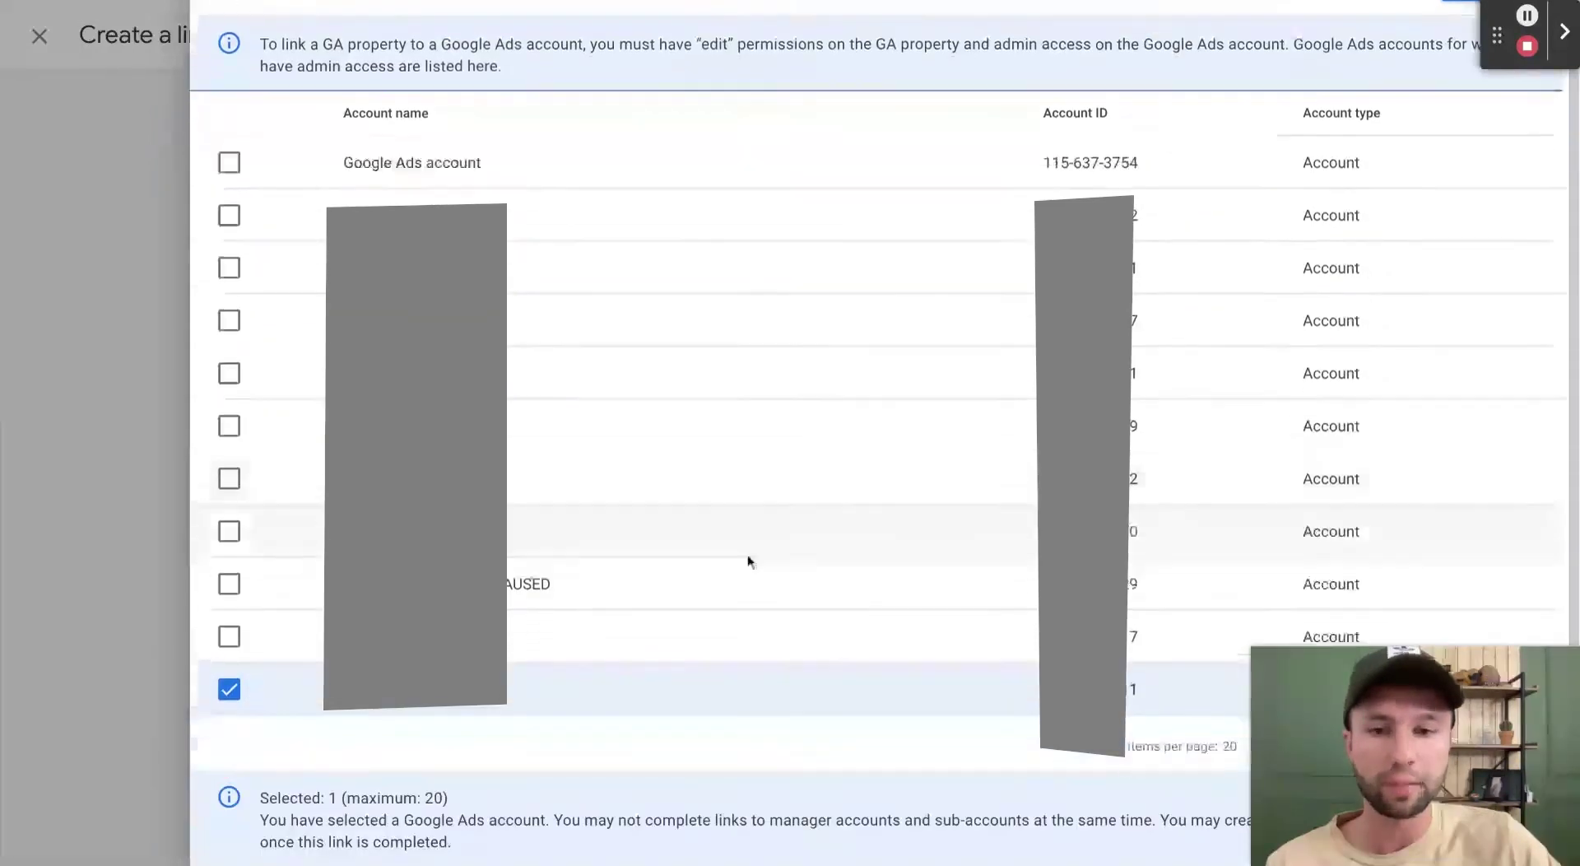
scroll(841, 534, "up", 1)
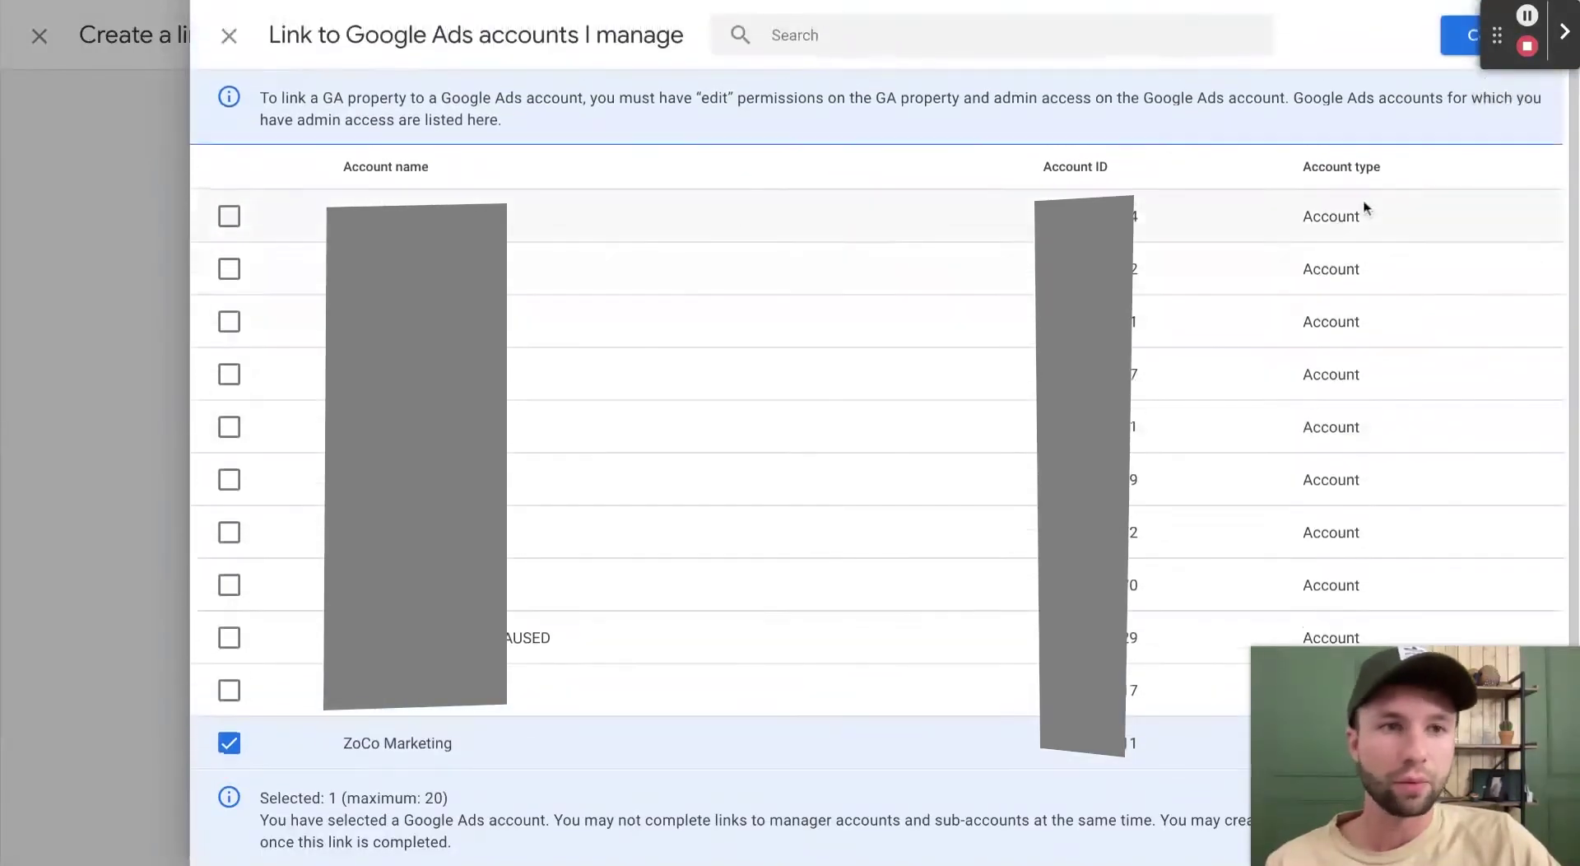
left_click(1499, 37)
left_click_drag(1502, 41, 41, 745)
left_click(1480, 51)
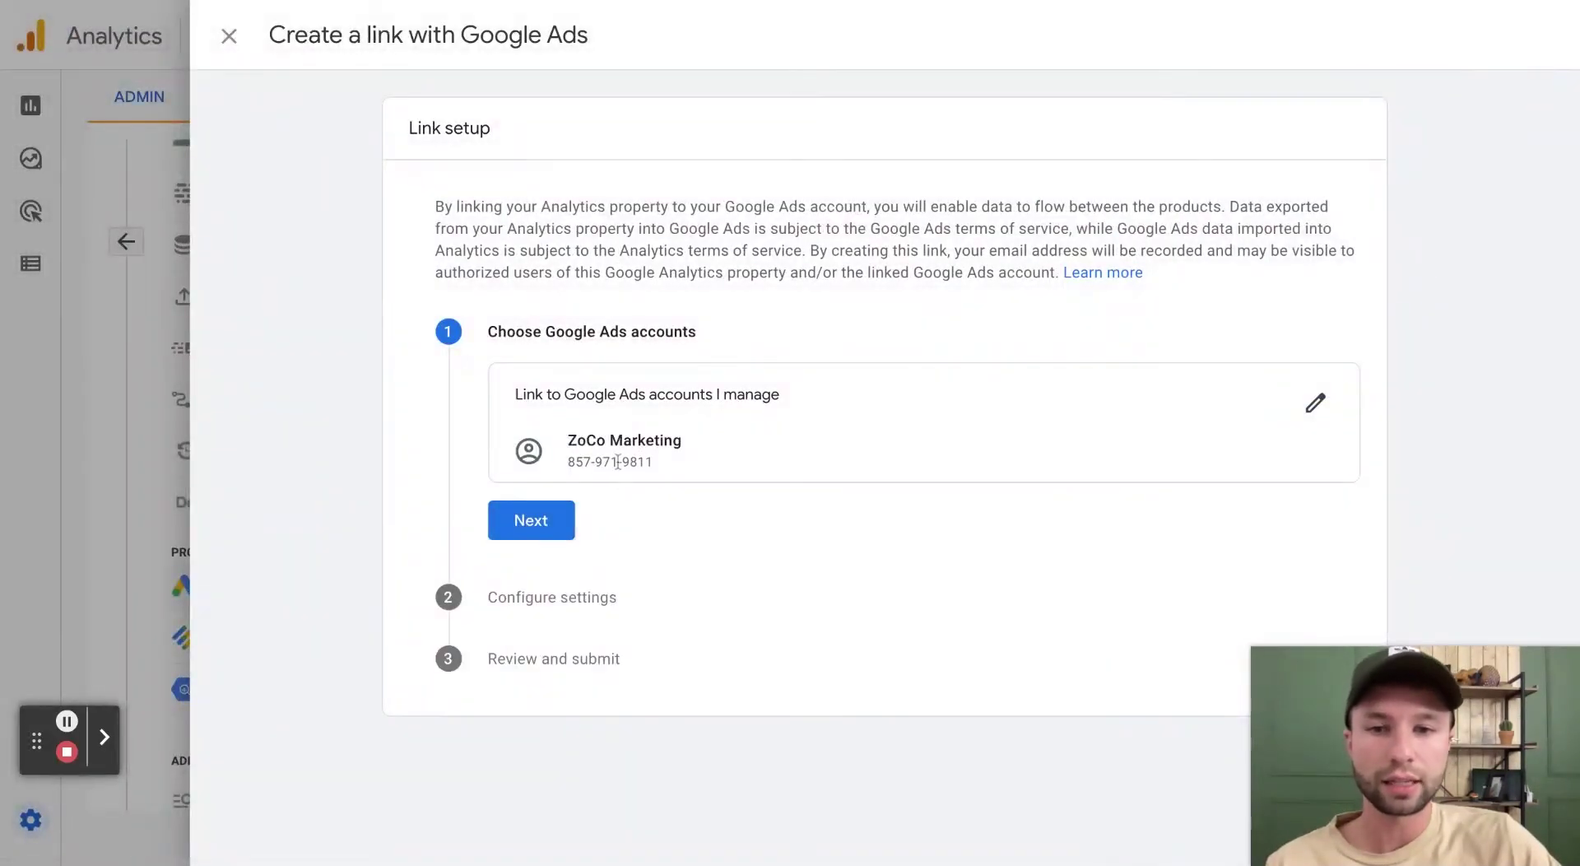
left_click(543, 526)
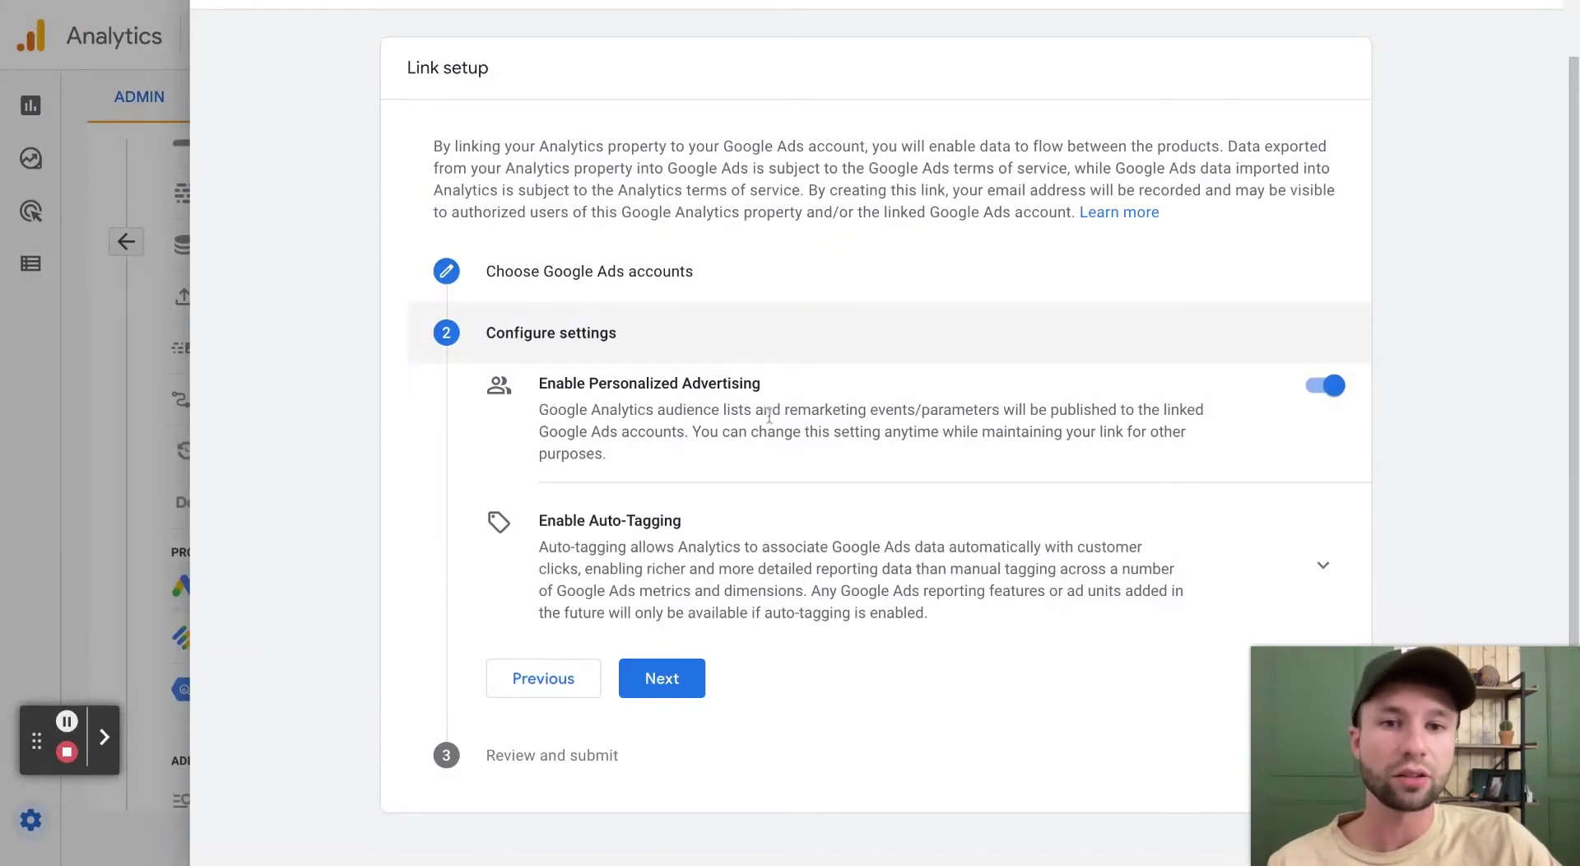
Review the link settings, keep Personalized Advertising and recommended auto-tagging enabled, and submit the Google Ads link
left_click_drag(787, 410, 979, 411)
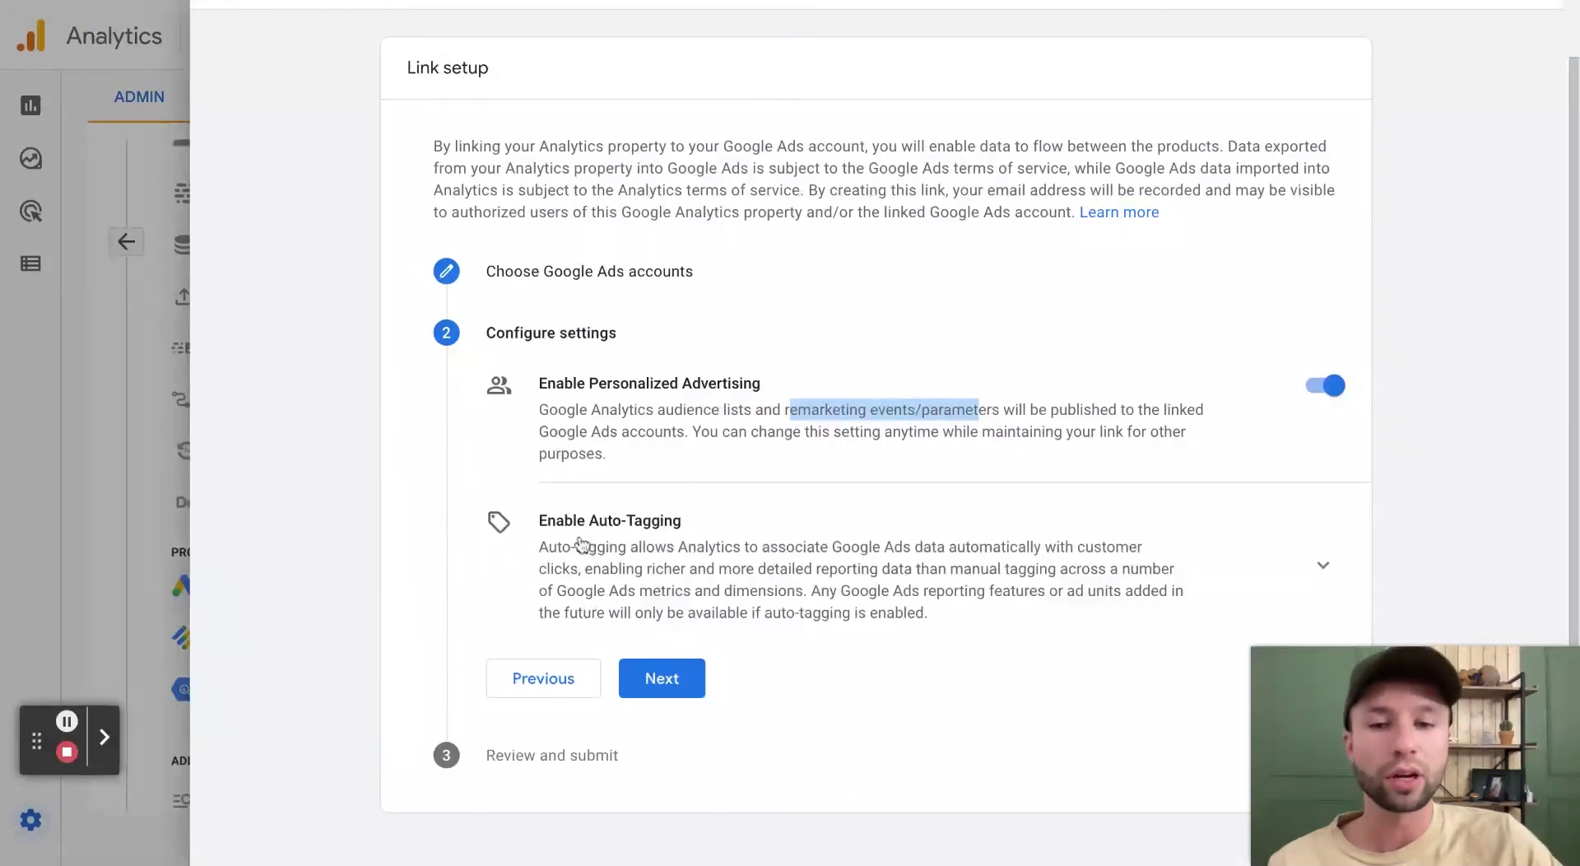
left_click(1324, 565)
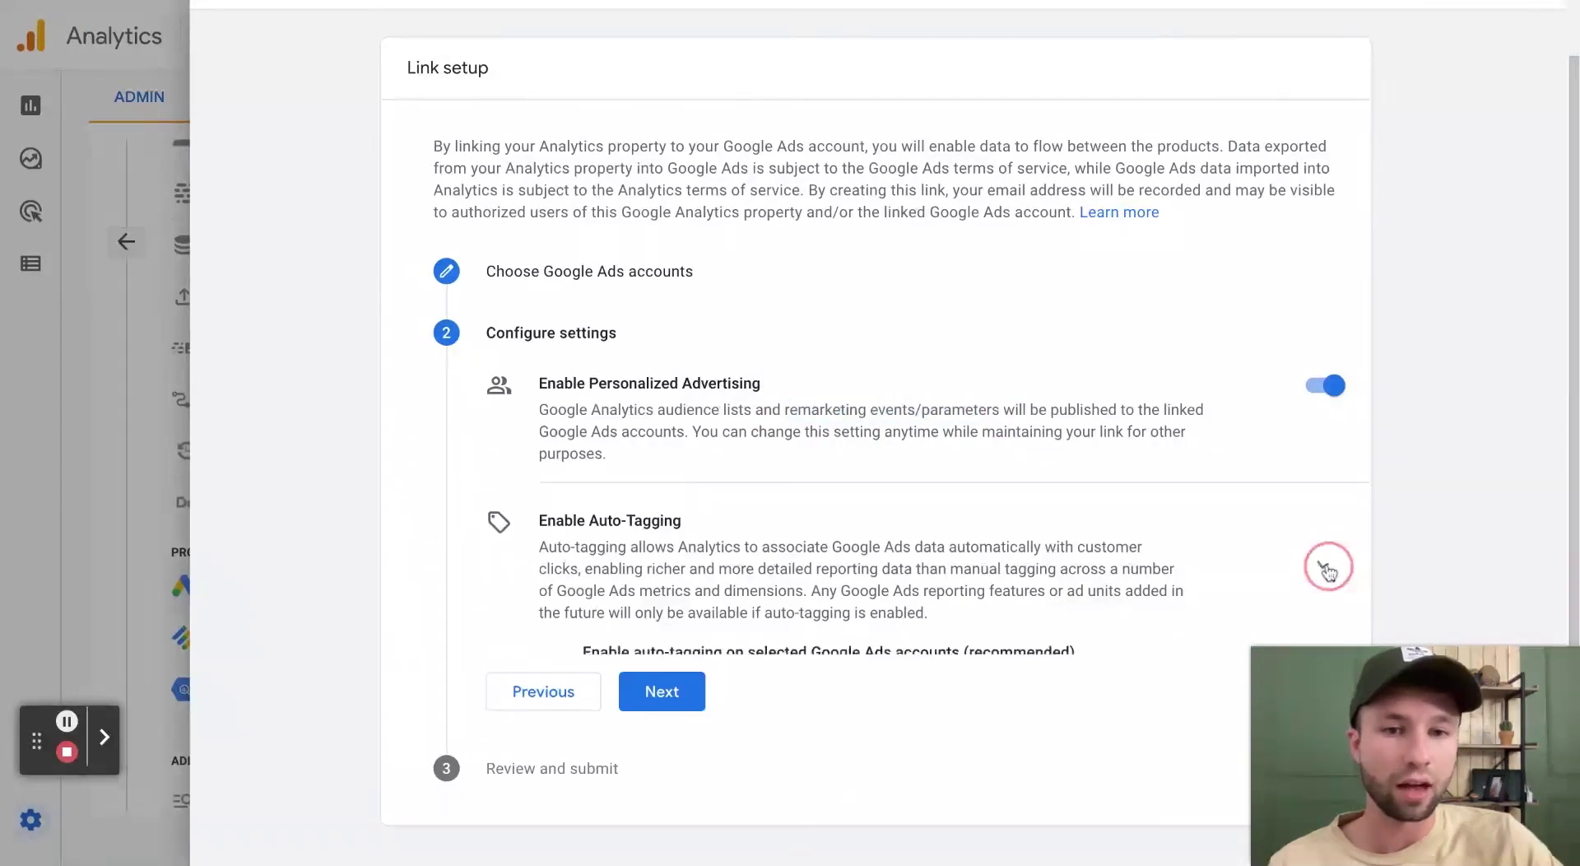
scroll(1294, 558, "down", 2)
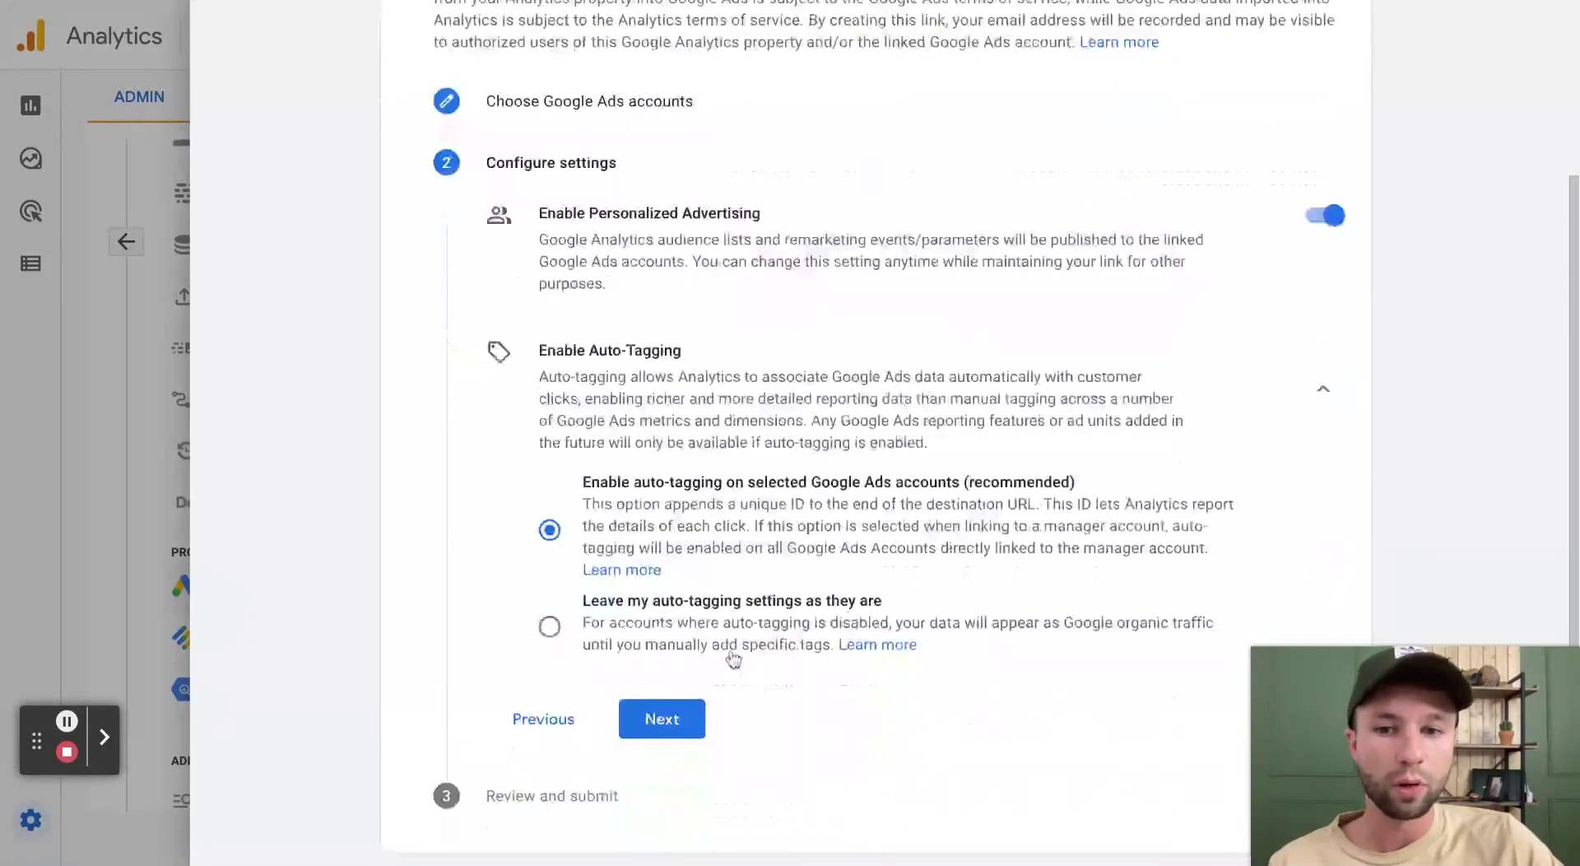
left_click(1324, 401)
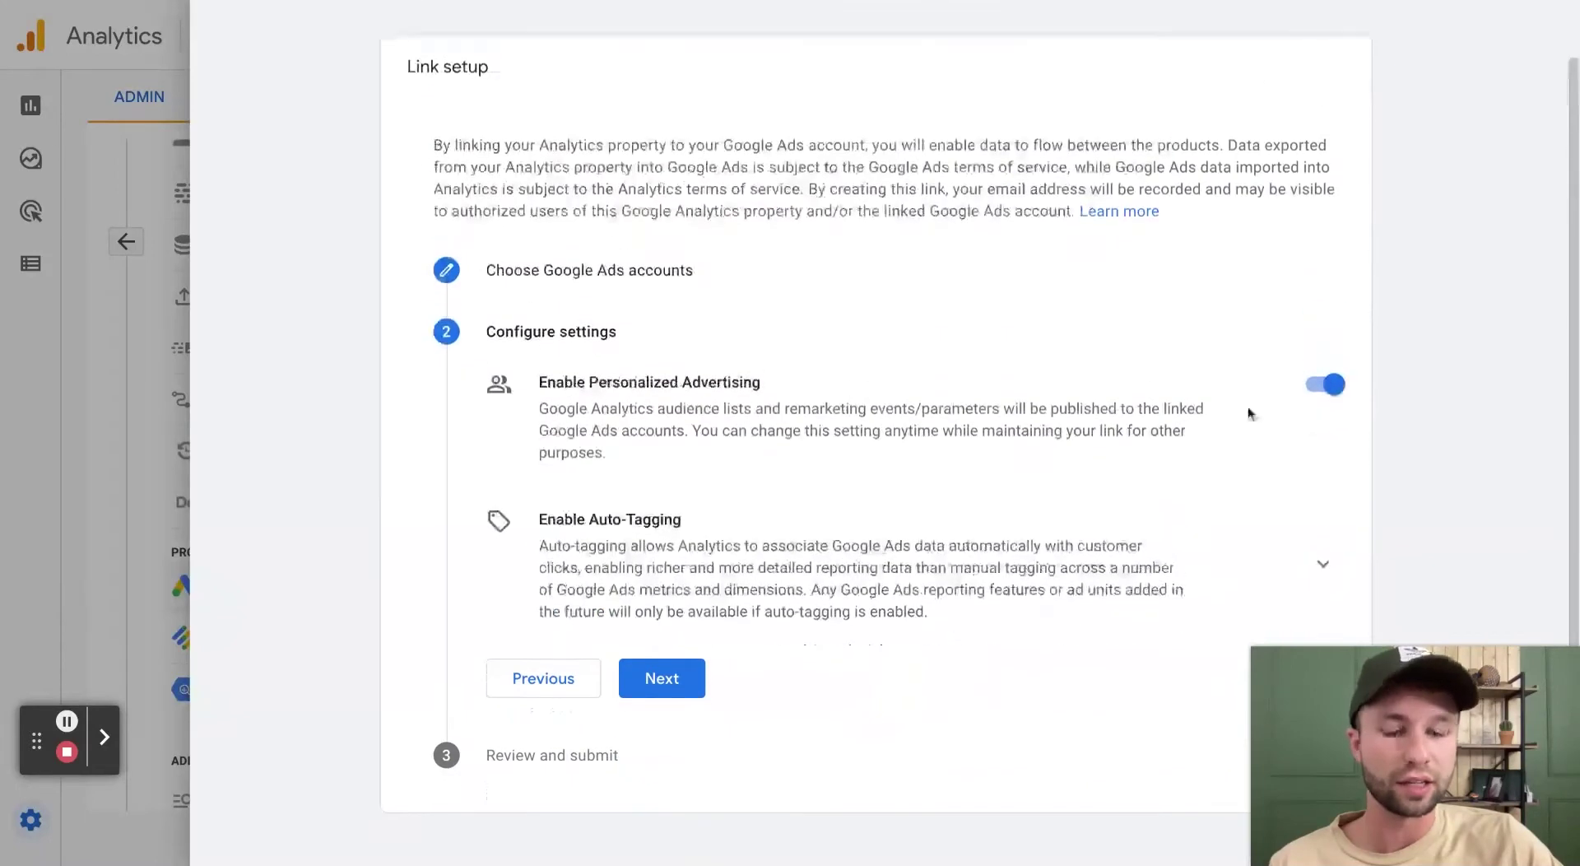
left_click(668, 680)
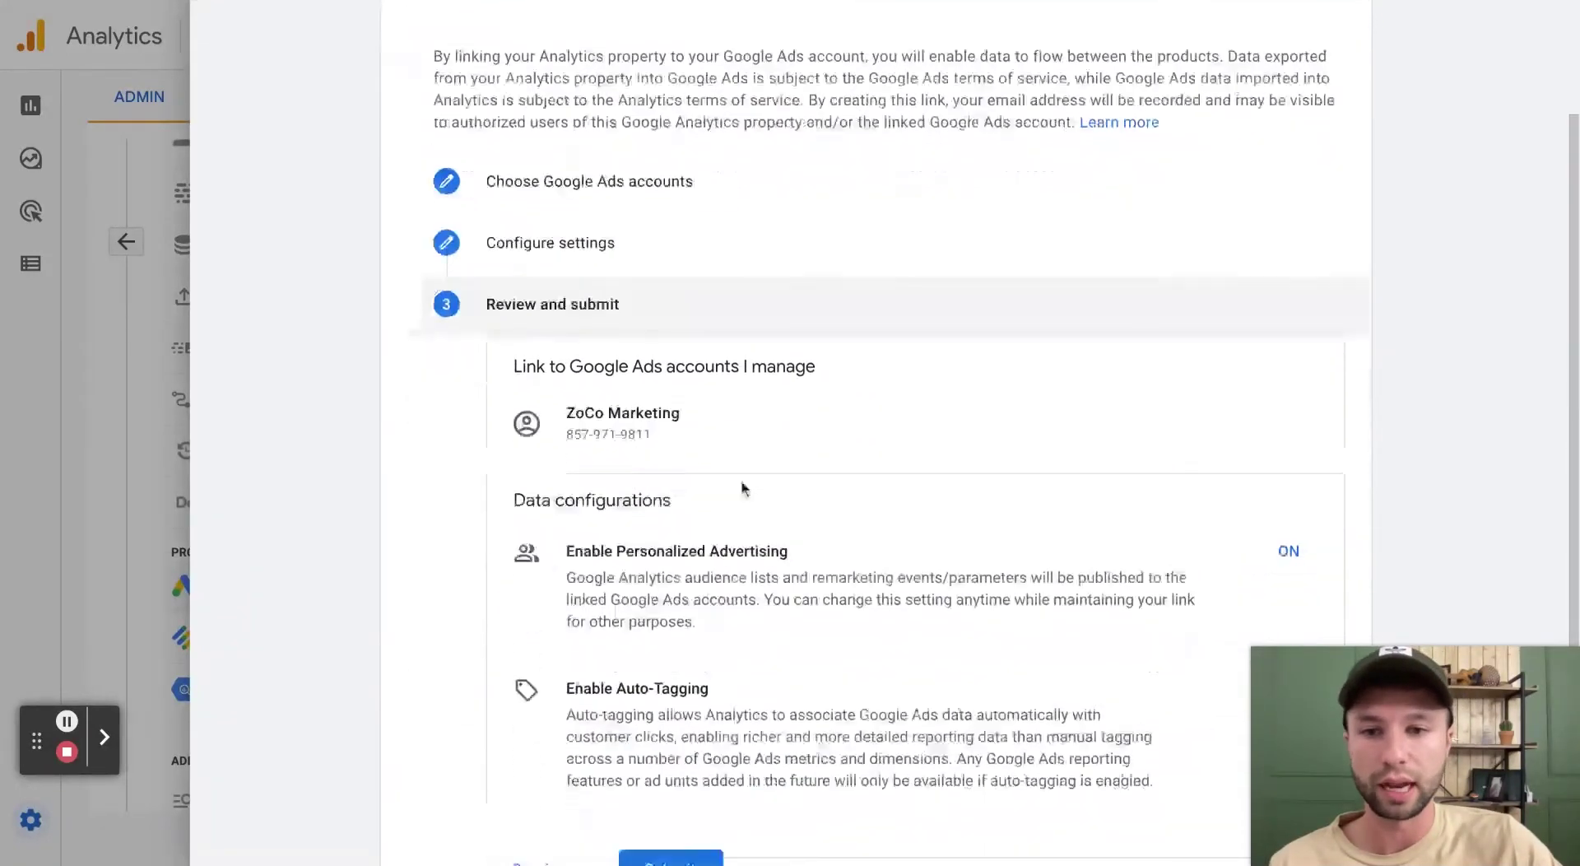
left_click(683, 738)
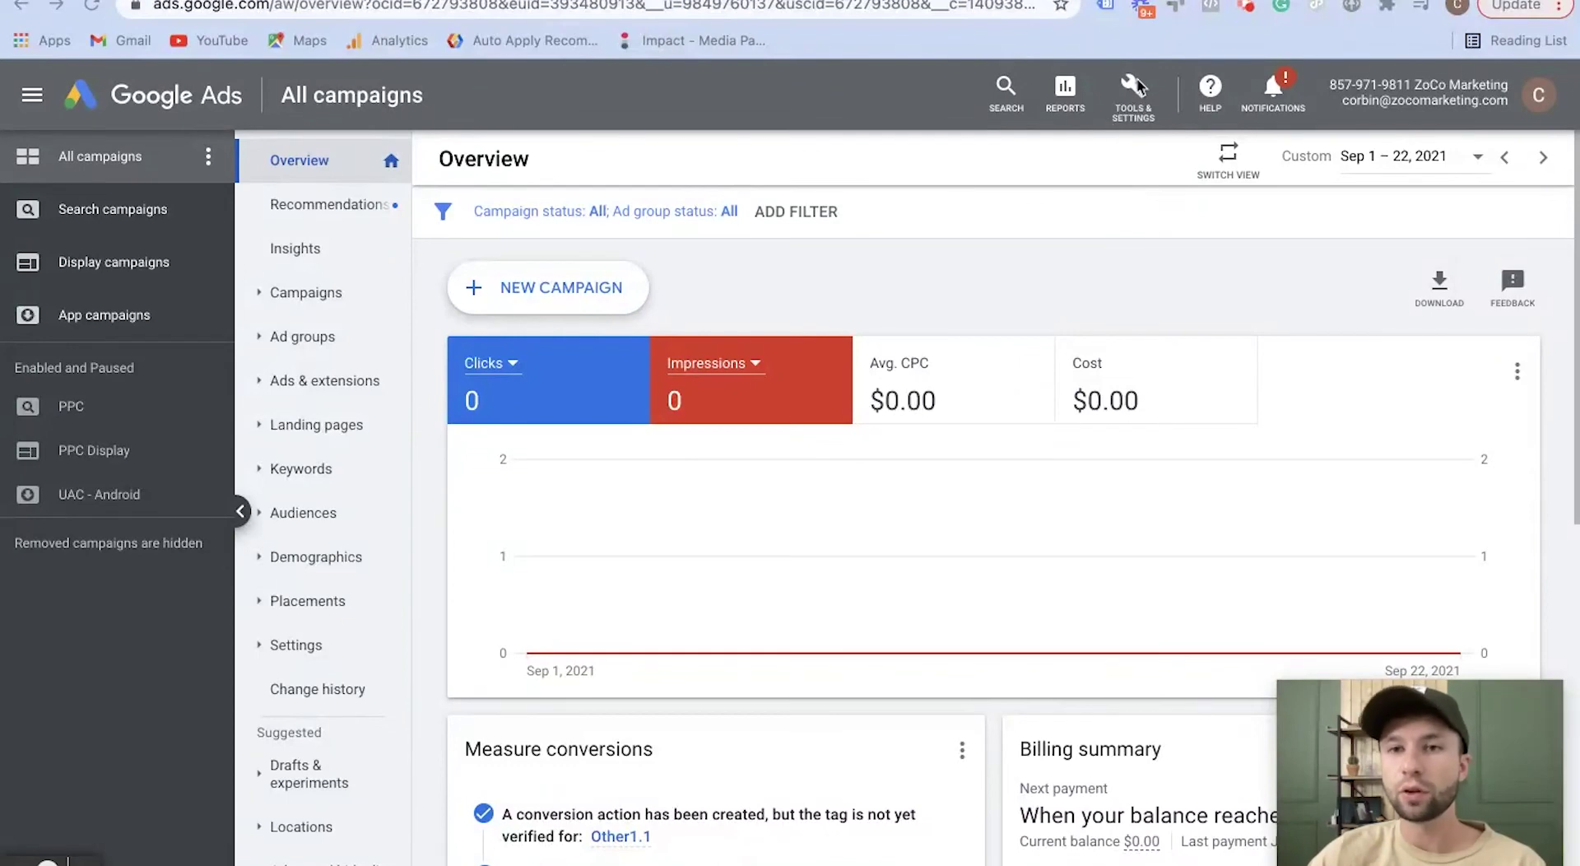
Switch to Google Ads and open the linked account details for Google Analytics (GA4) & Firebase
left_click(1227, 153)
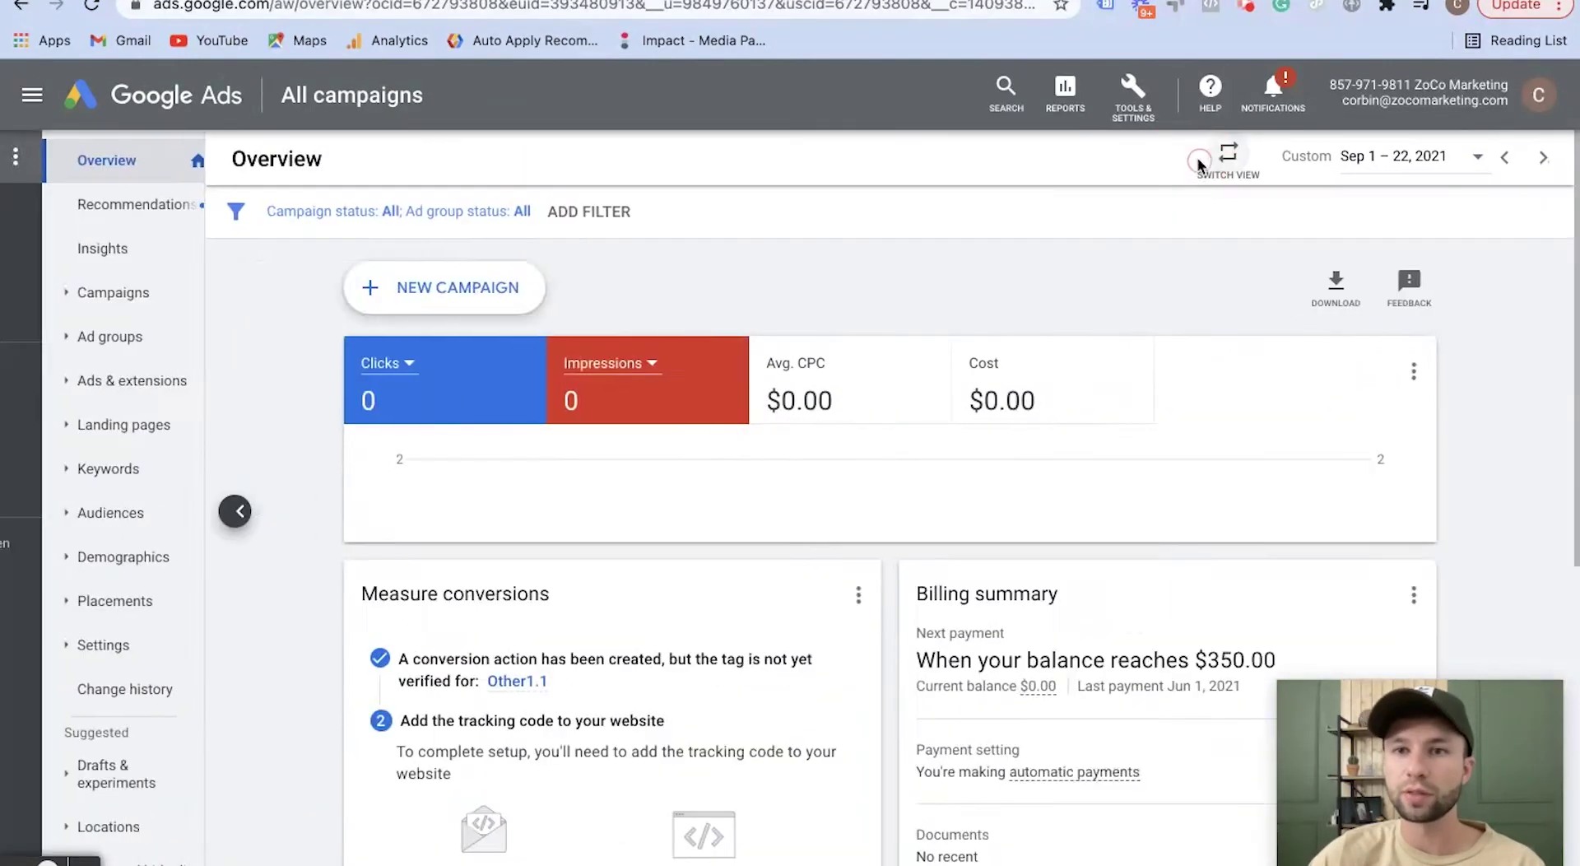
left_click(1197, 163)
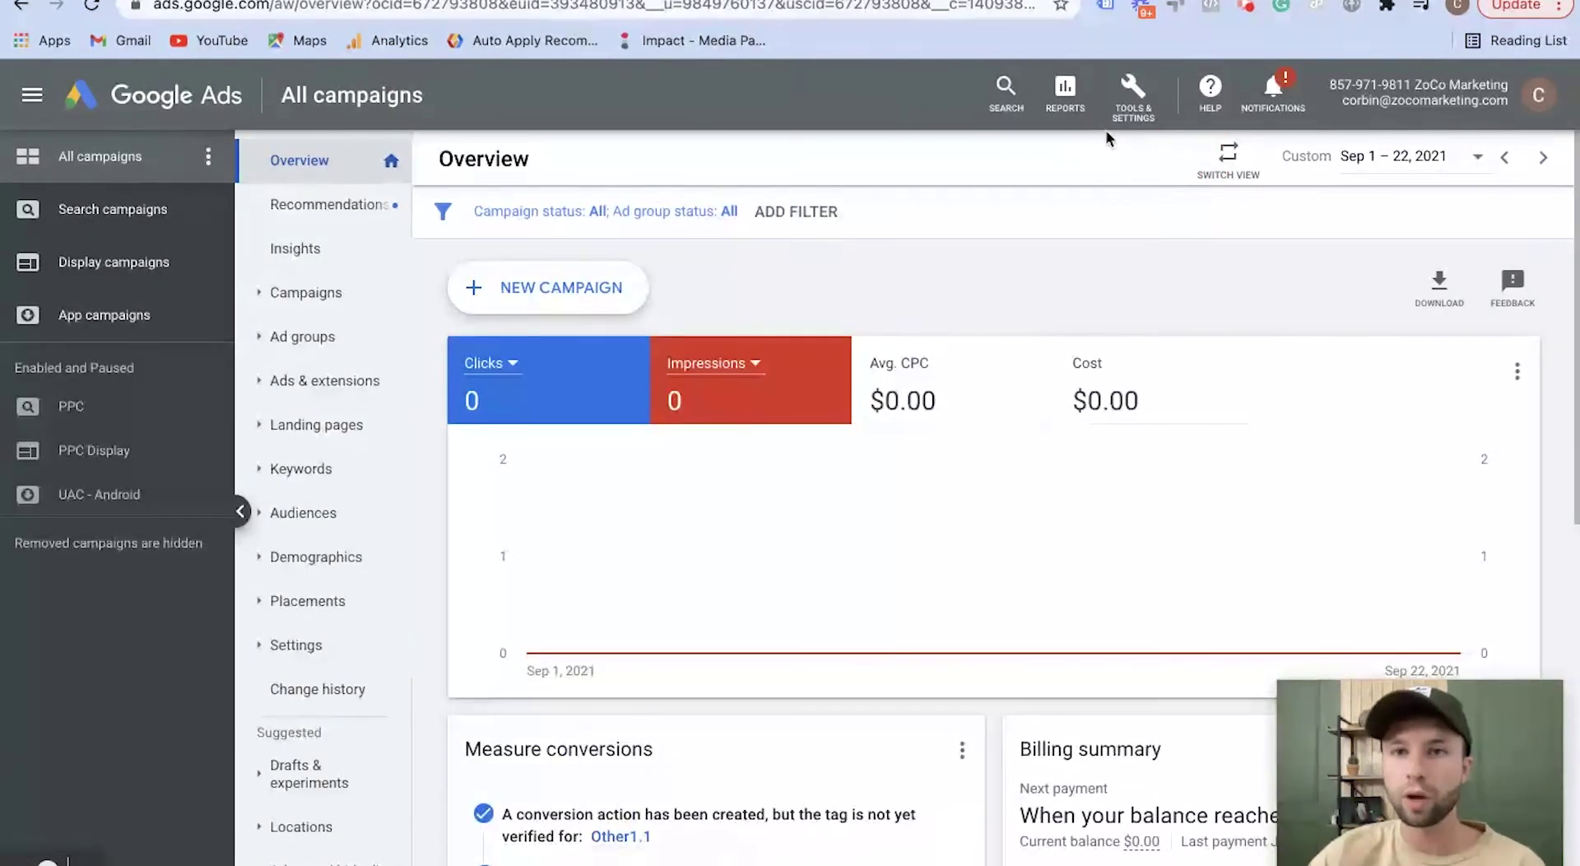
left_click(1133, 92)
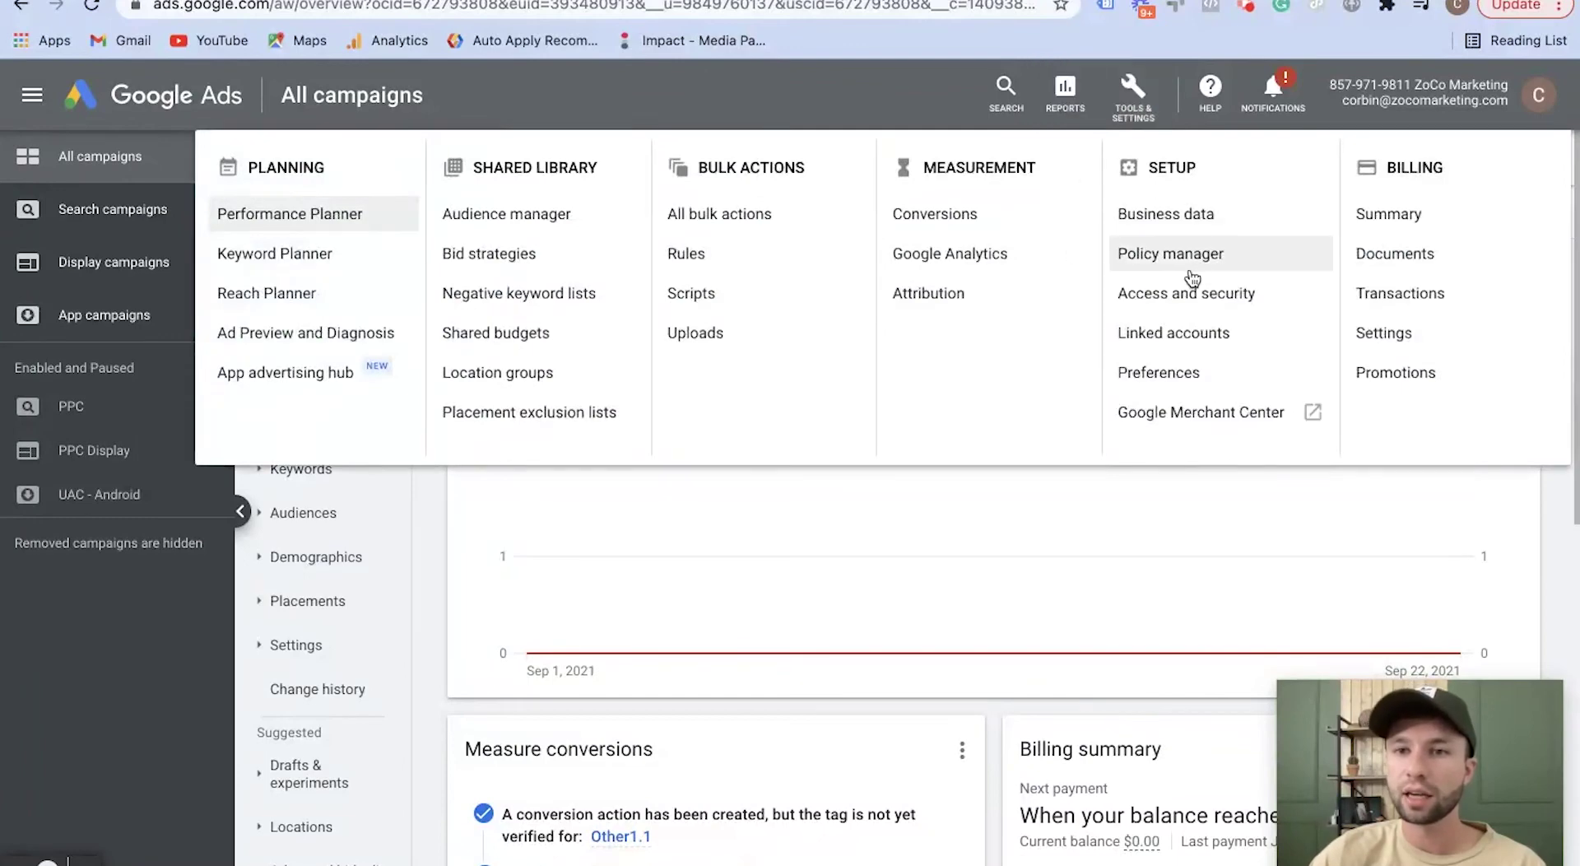
left_click(1172, 325)
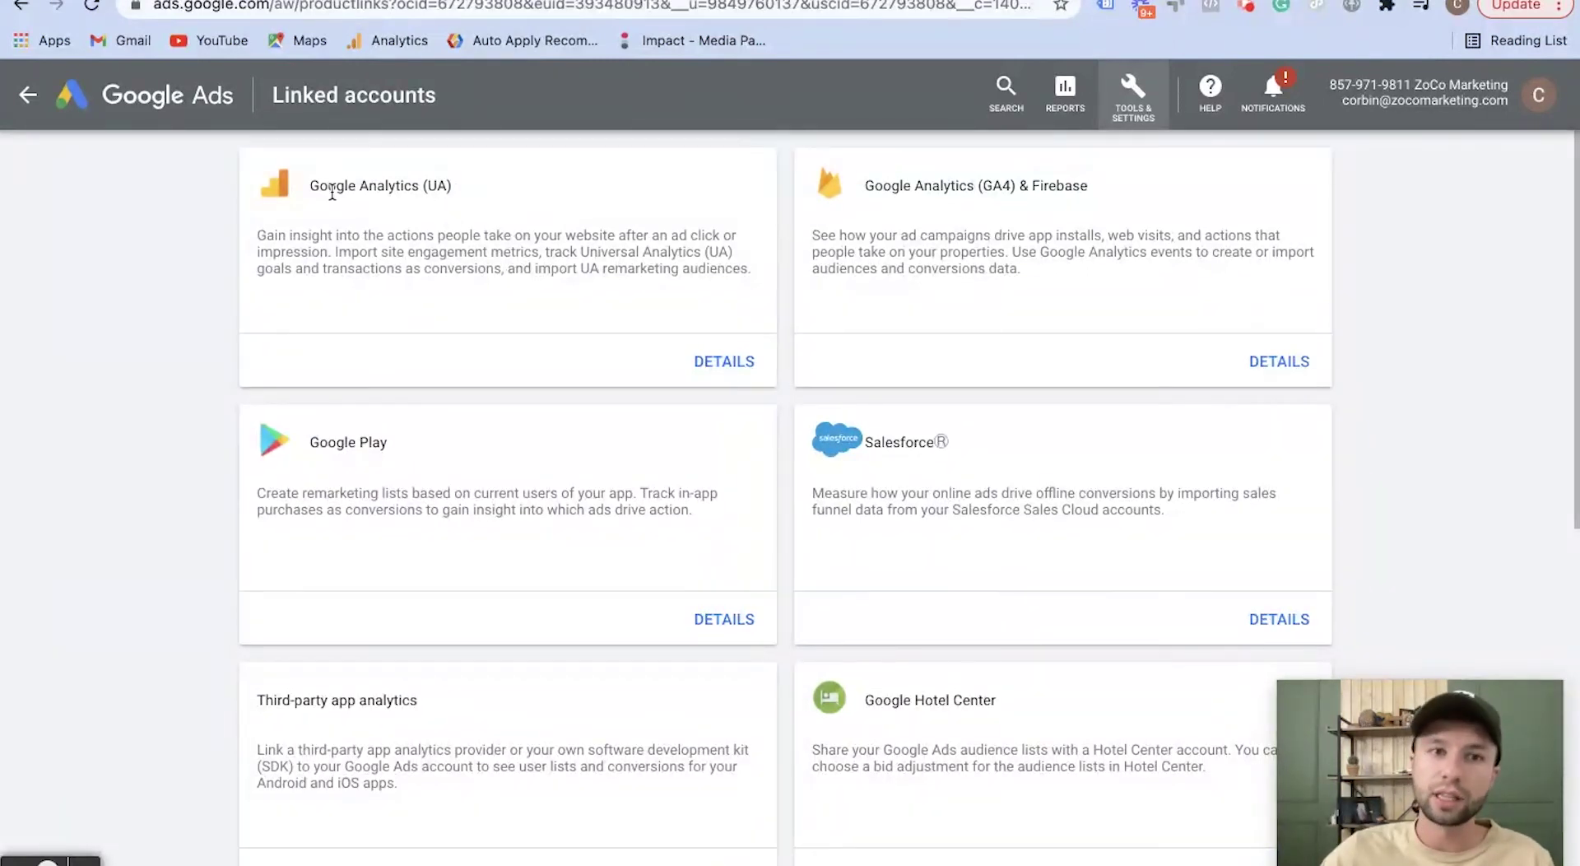
left_click_drag(307, 188, 456, 189)
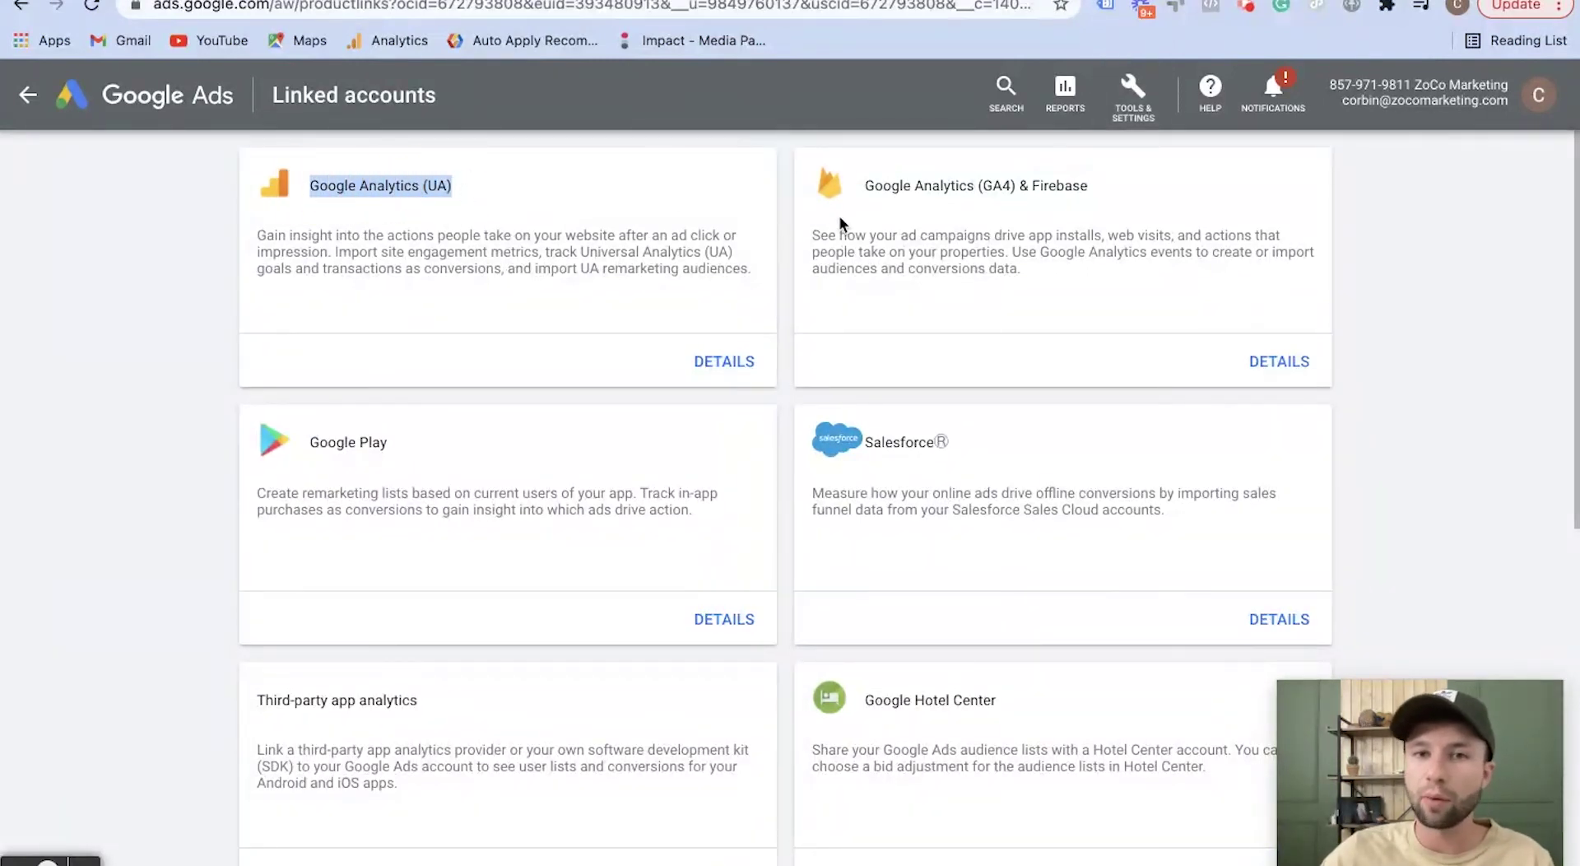
left_click_drag(859, 184, 1017, 185)
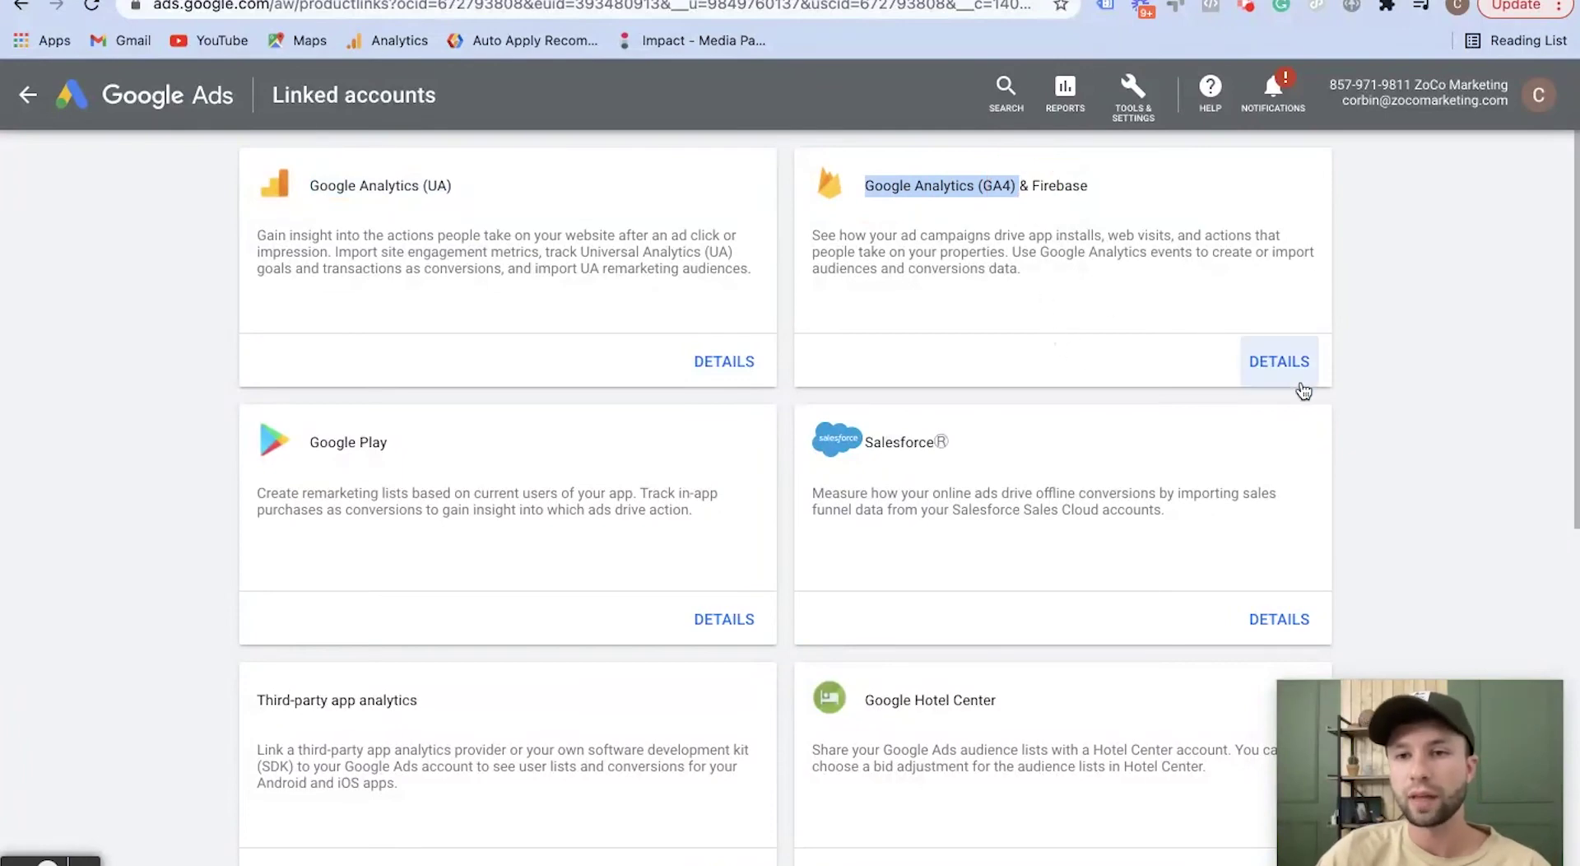
left_click(1280, 366)
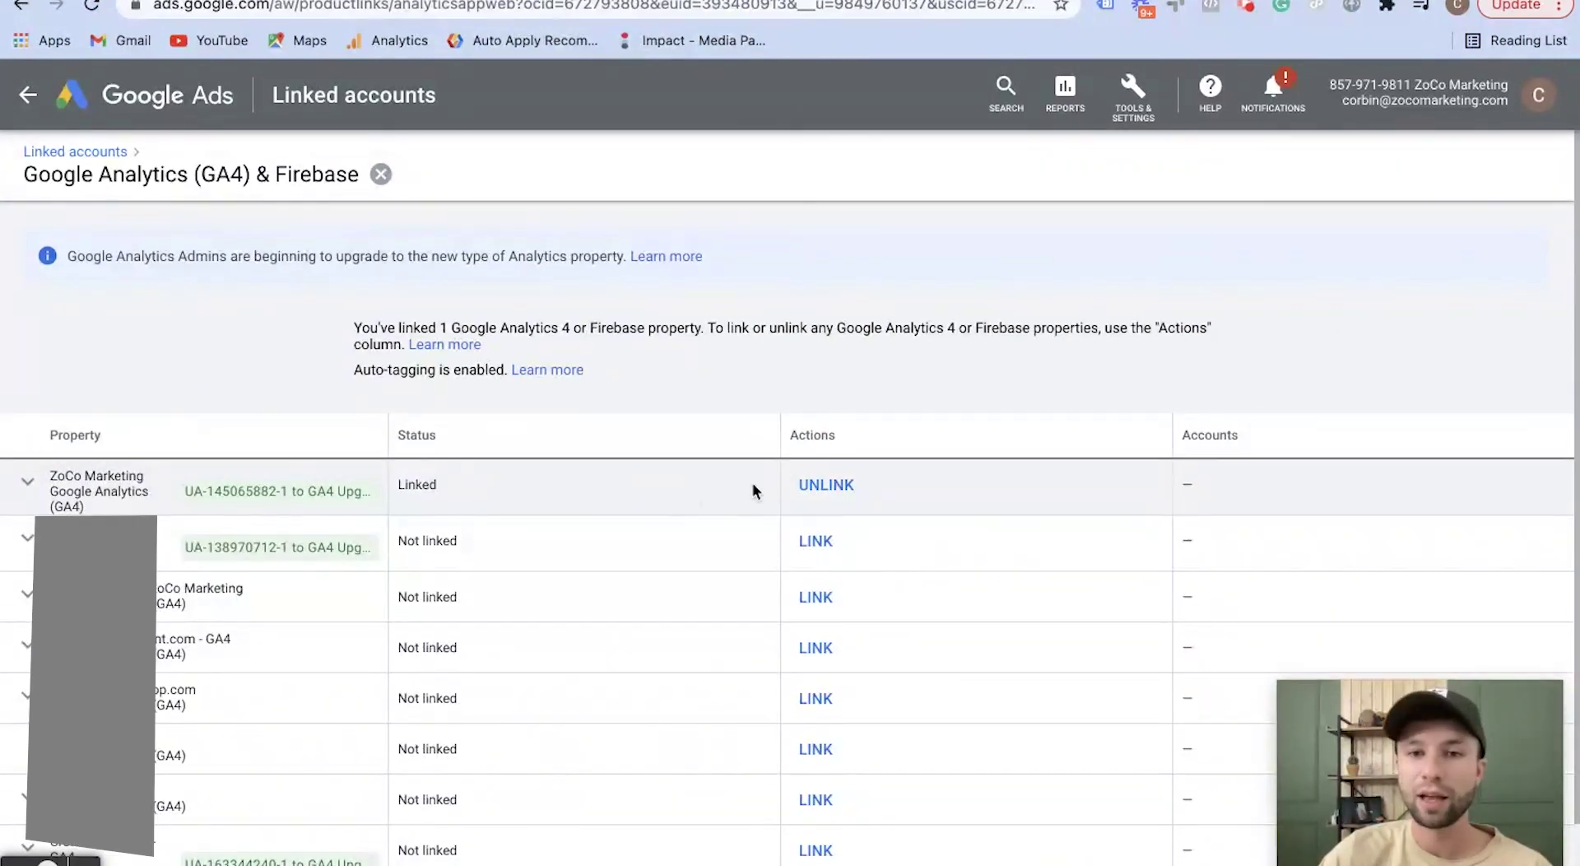
Unlink the ZoCo Marketing GA4 property and link it again with importing of Google Analytics audiences turned on
left_click(825, 485)
left_click(1016, 568)
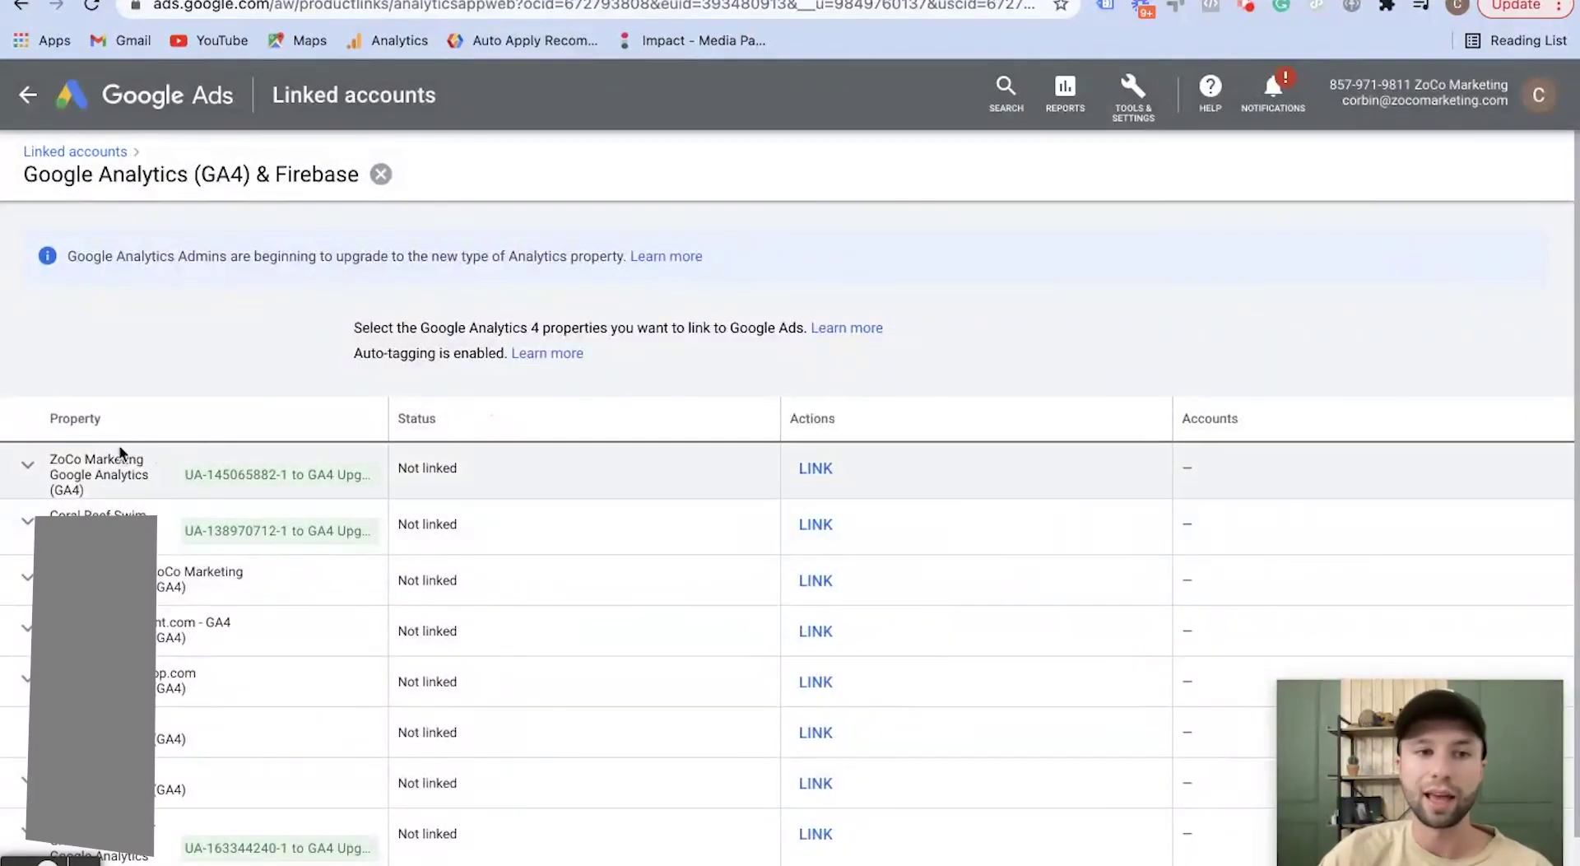
left_click(816, 470)
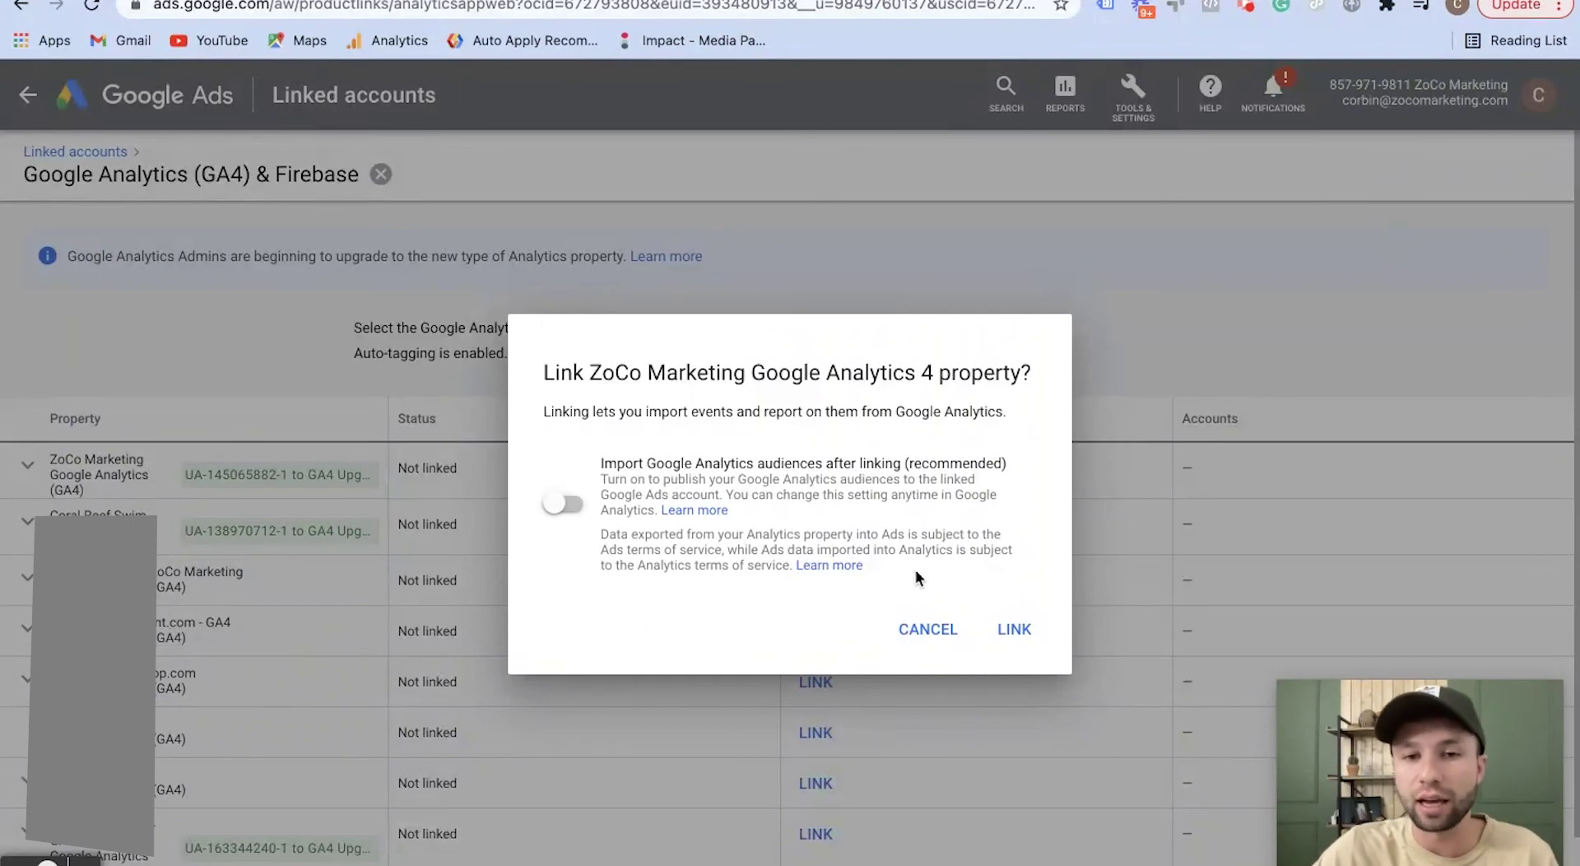
left_click(565, 503)
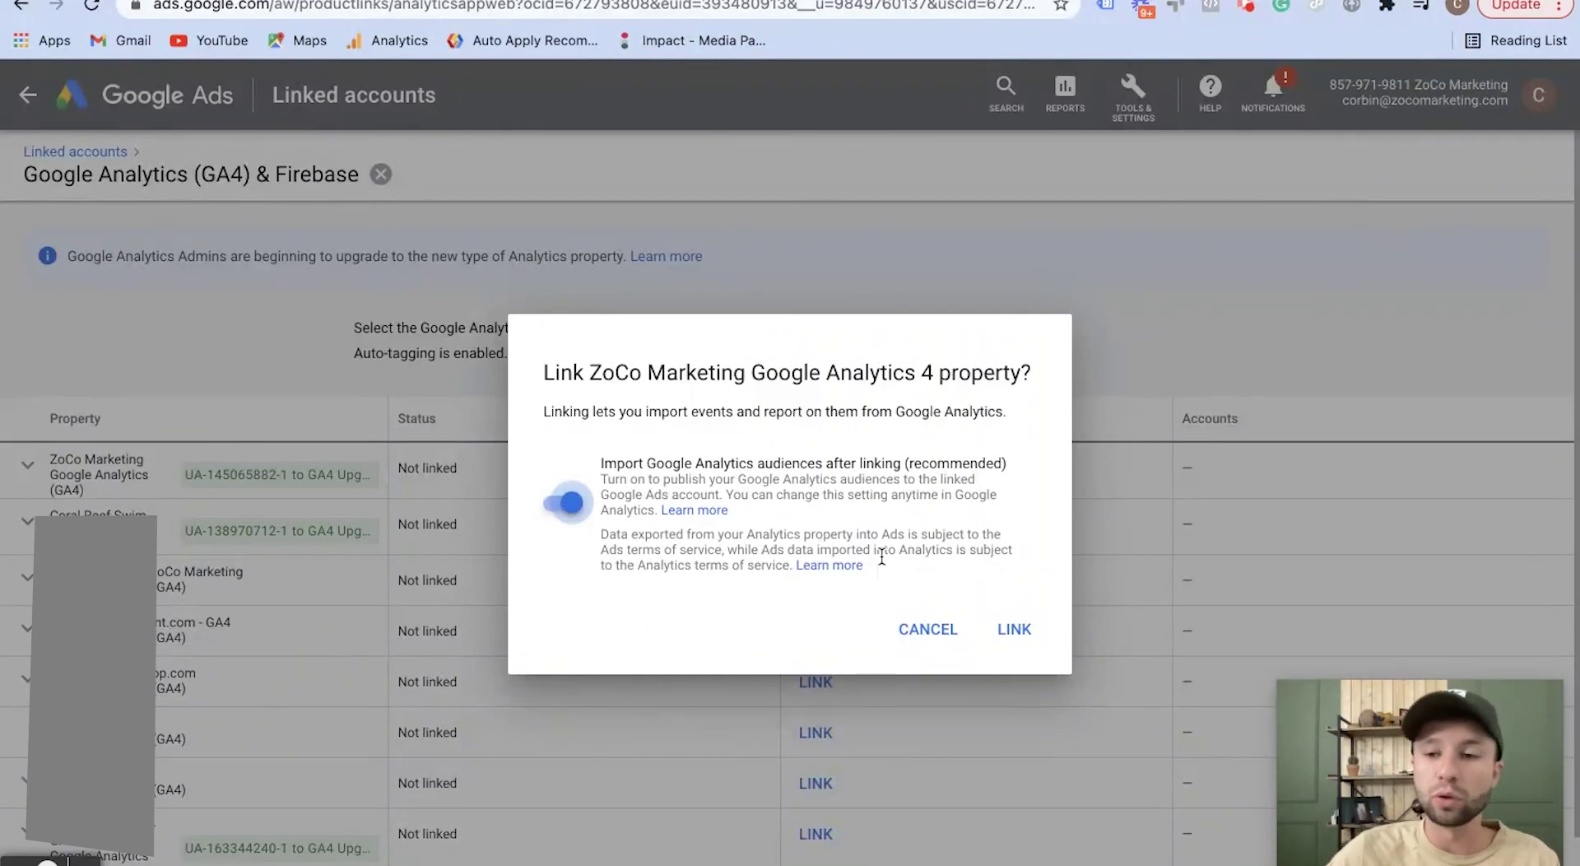
left_click(1028, 632)
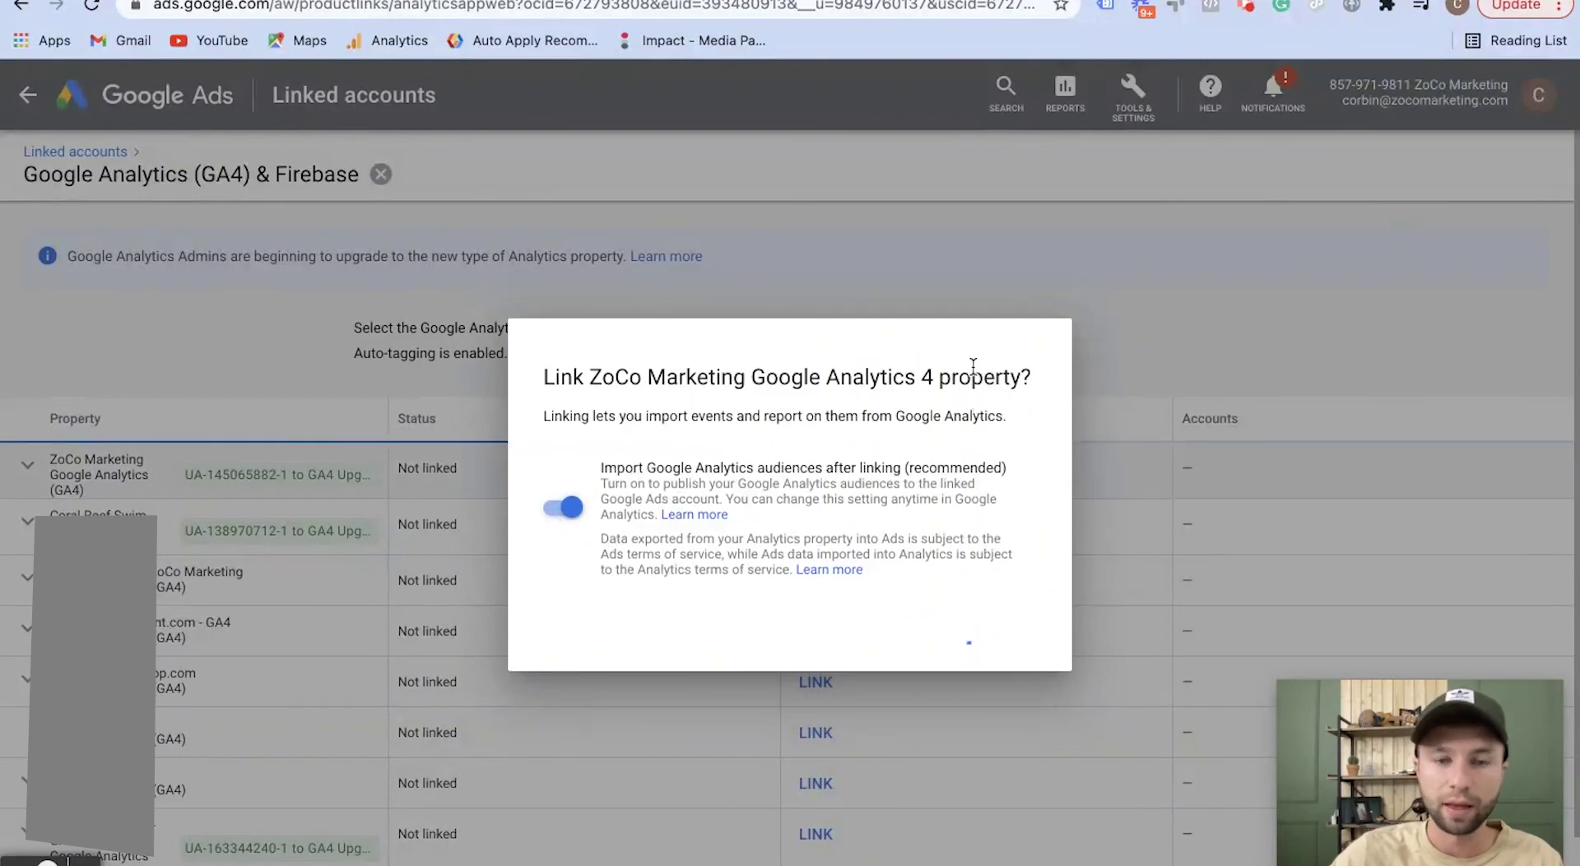